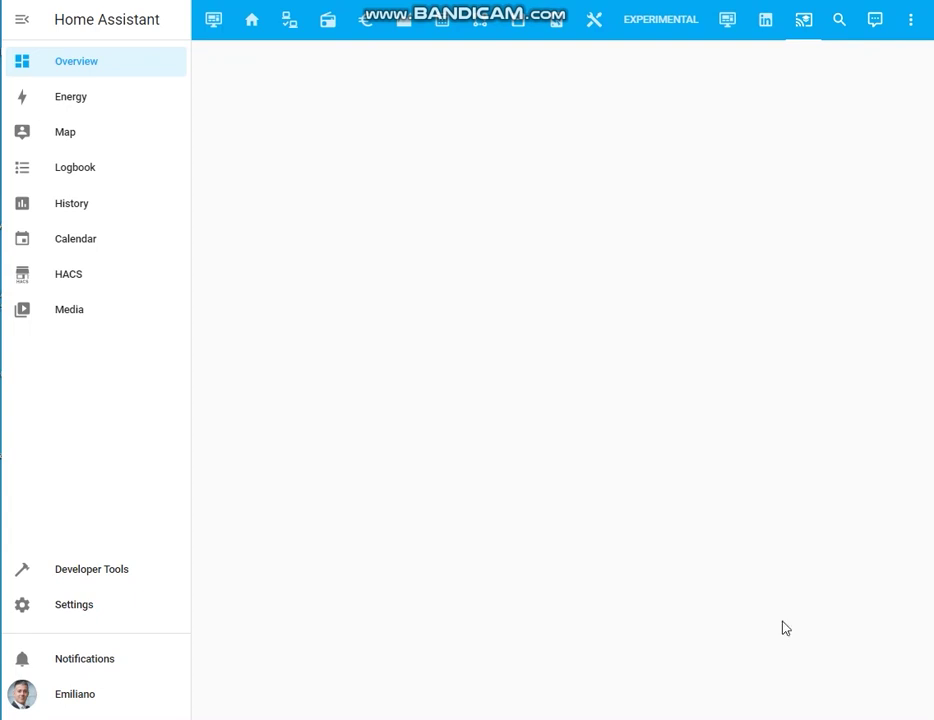
Examine the image of the person's login and tracked-device settings and the screenshot of the phone's audio sensors.
{"action": "left_click_drag", "start_coordinate": [535, 98], "coordinate": [383, 25]}
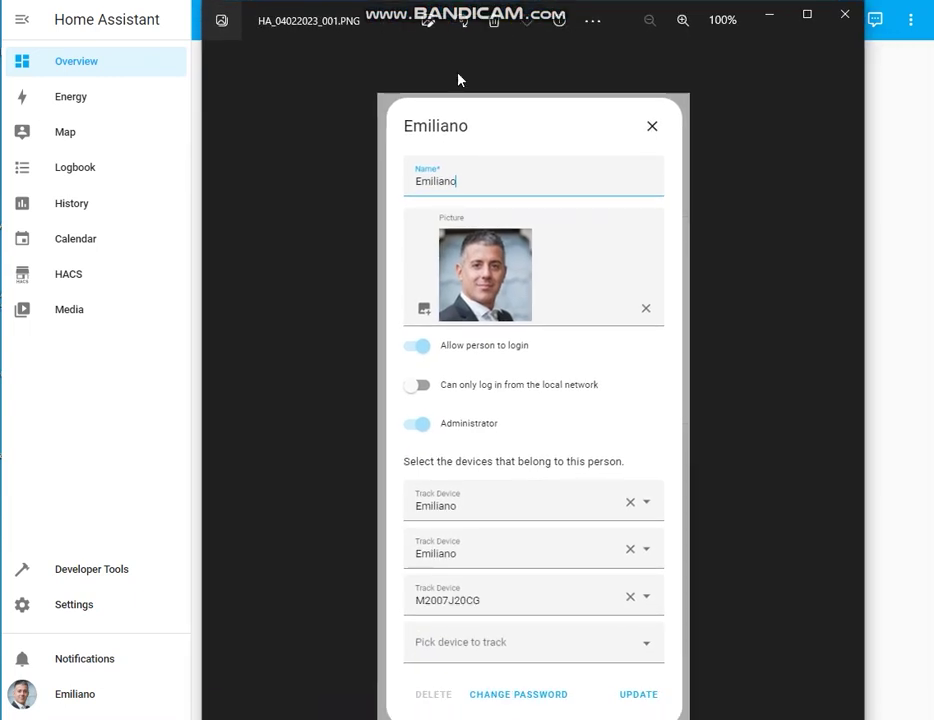
{"action": "left_click_drag", "start_coordinate": [619, 38], "coordinate": [611, 4]}
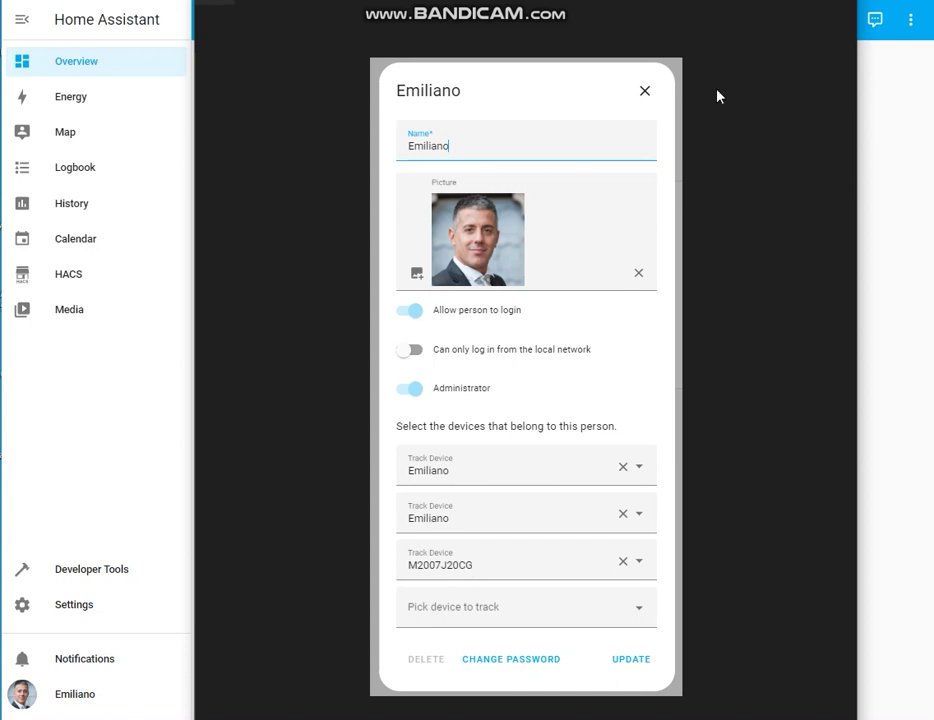
{"action": "key", "text": "Escape"}
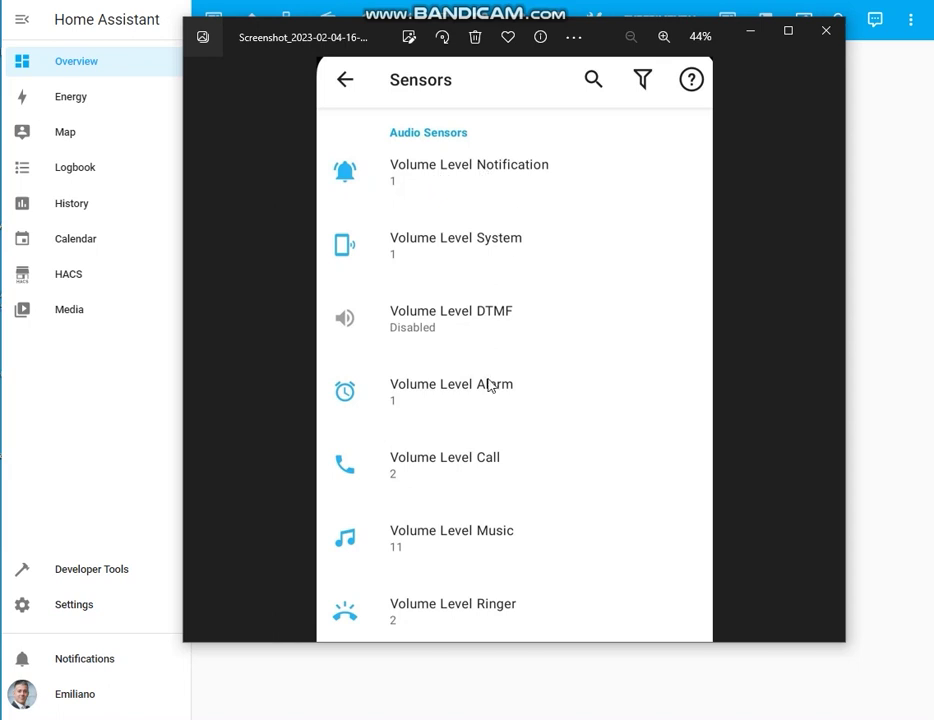
{"action": "left_click", "coordinate": [752, 36]}
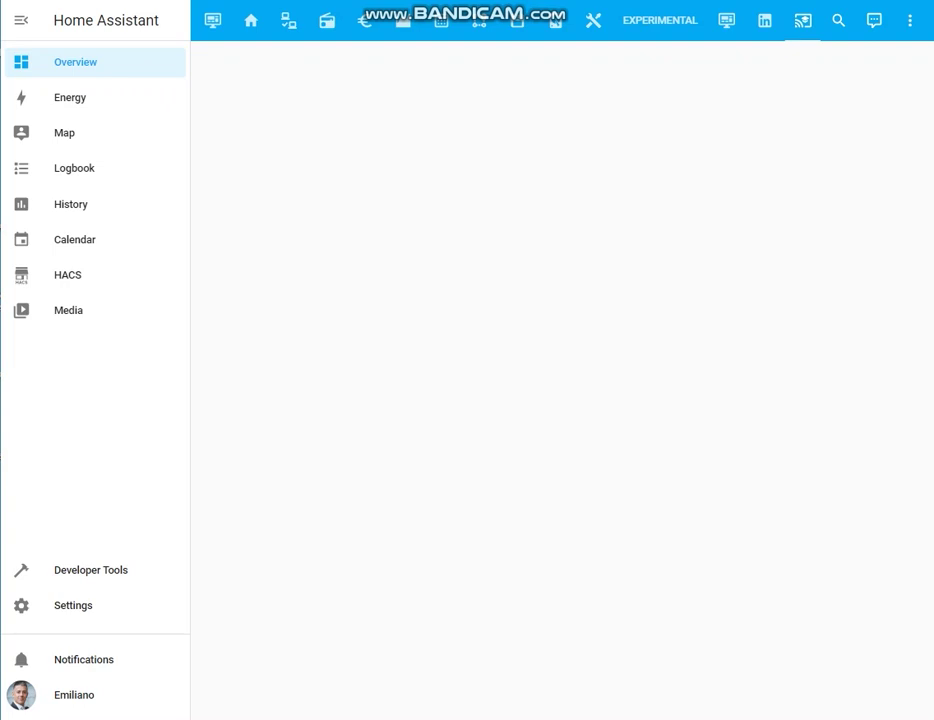
Create a new empty automation from scratch in the Automations & Scenes settings.
{"action": "left_click", "coordinate": [124, 607]}
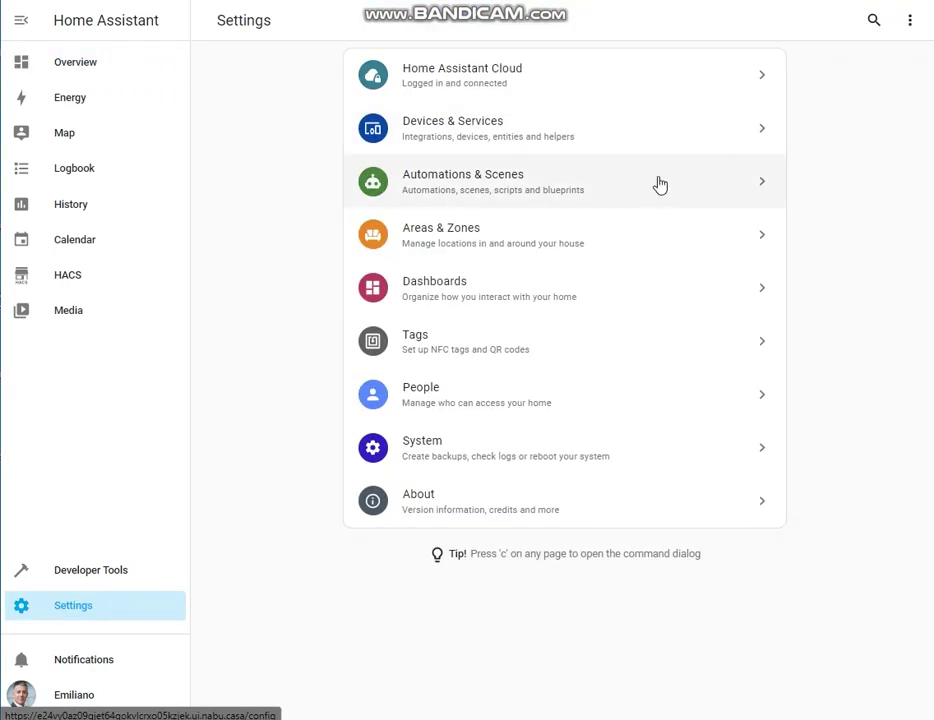
{"action": "left_click", "coordinate": [660, 186]}
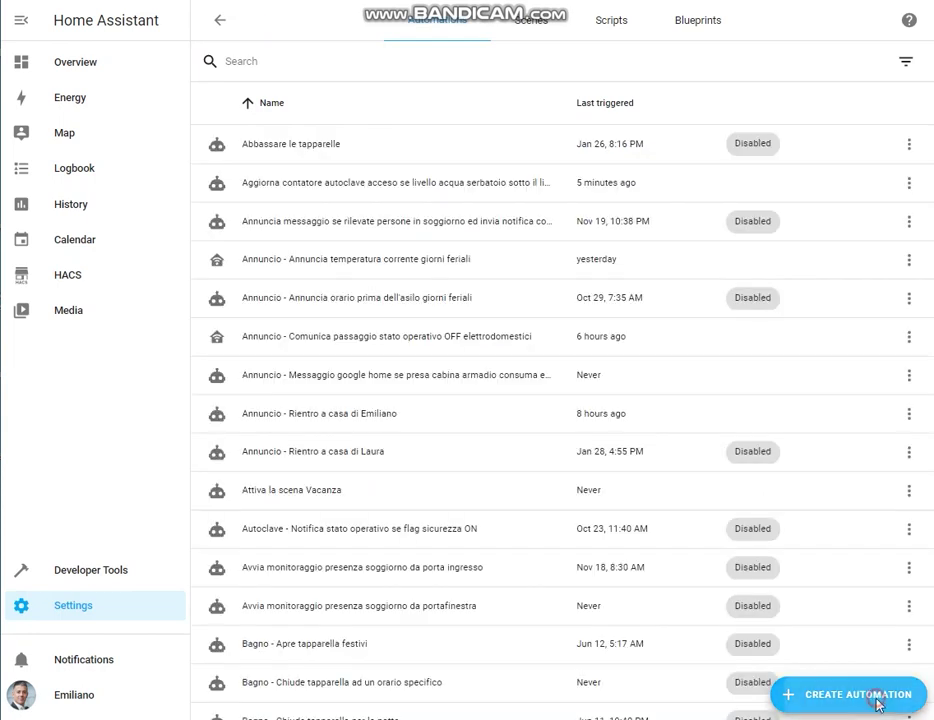
{"action": "left_click", "coordinate": [877, 703]}
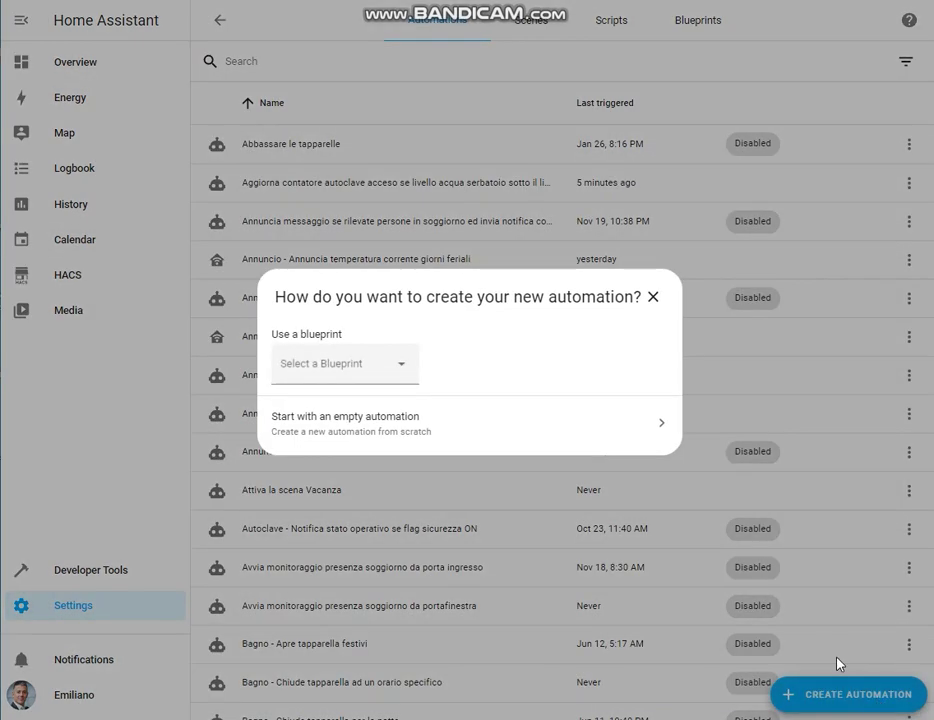
{"action": "left_click", "coordinate": [467, 432]}
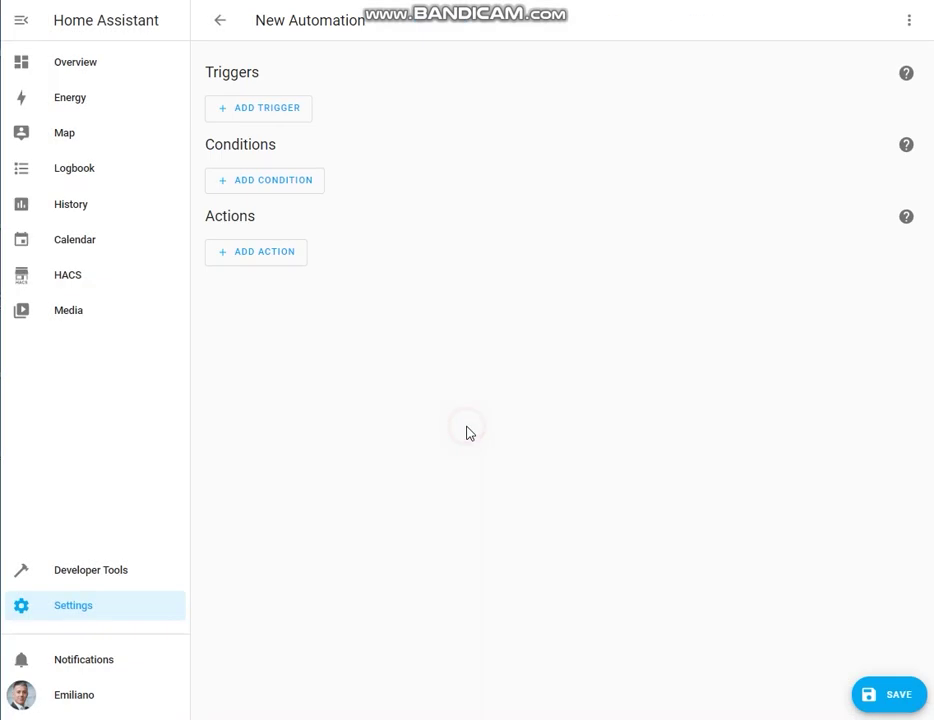
Switch the new automation to YAML editing and clear all of its default code.
{"action": "left_click", "coordinate": [911, 28]}
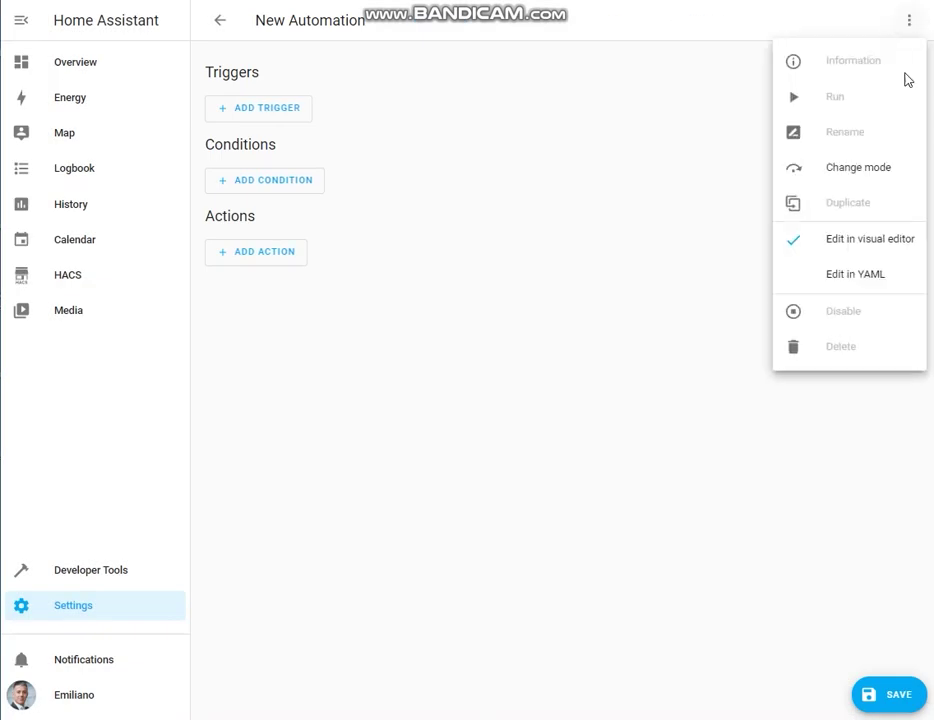
{"action": "left_click", "coordinate": [841, 285]}
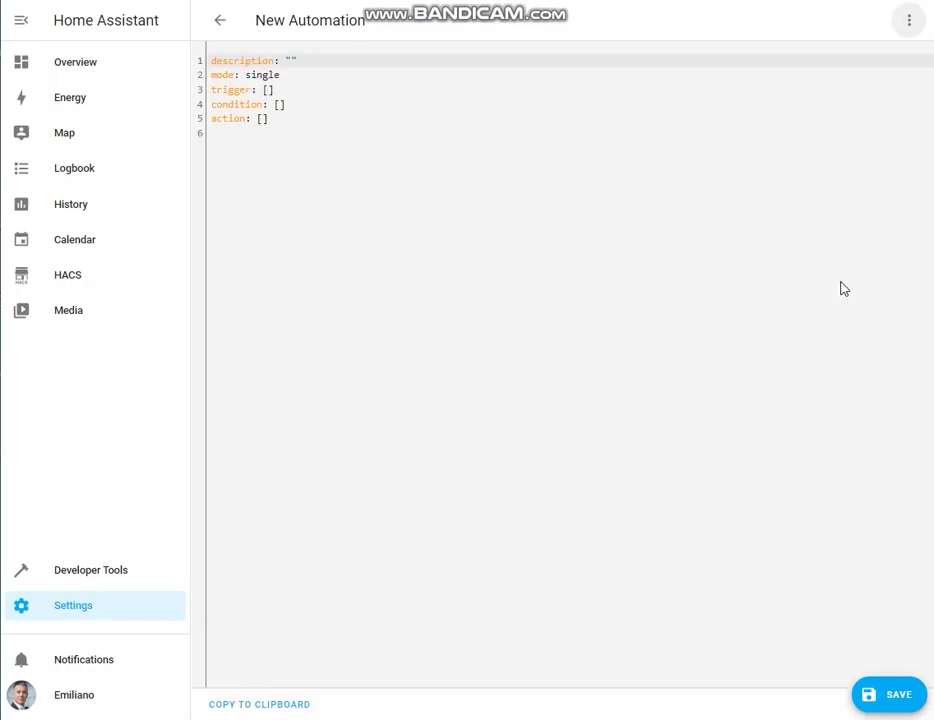
{"action": "left_click", "coordinate": [594, 242]}
{"action": "key", "text": "ctrl+a"}
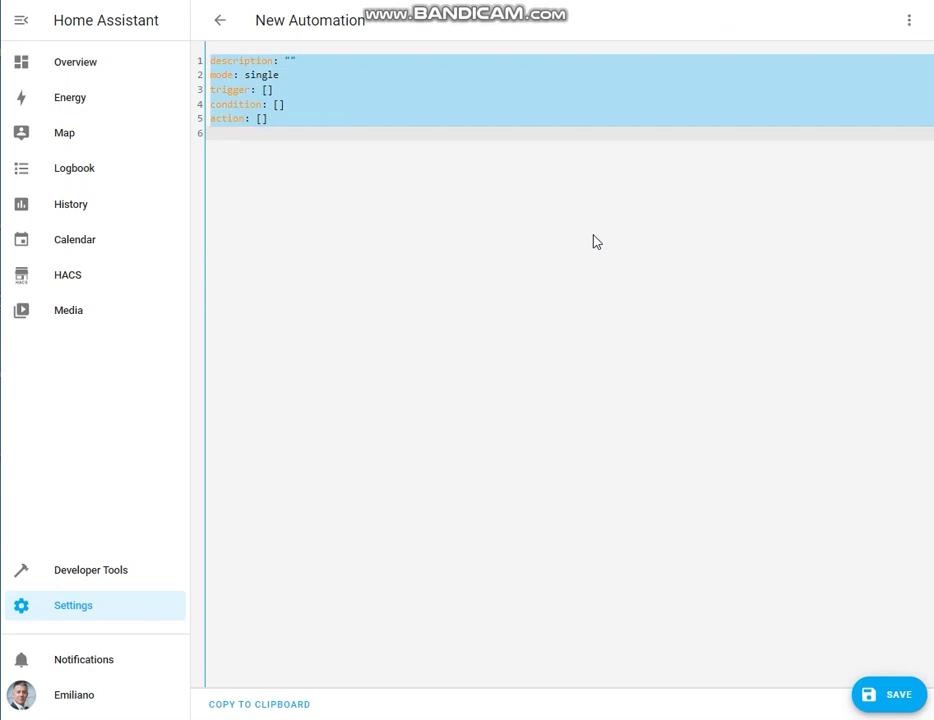
{"action": "key", "text": "BackSpace"}
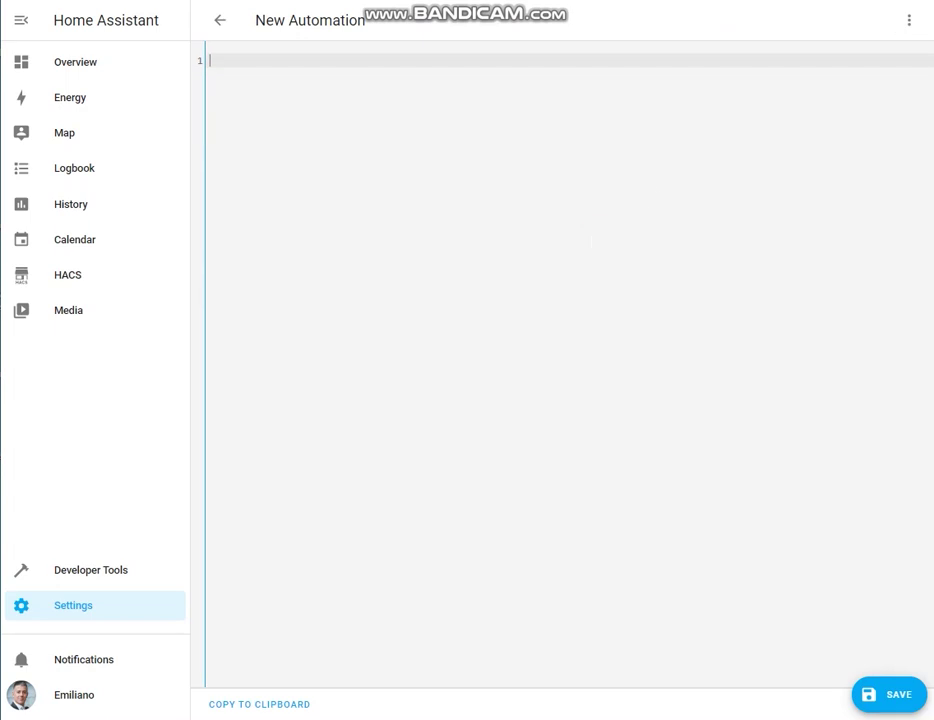
Enter "Smartphone - Set volume levels according to my position" as both the alias and description of the automation.
{"action": "left_click", "coordinate": [417, 65]}
{"action": "type", "text": "alias: >-   Smartphone - Set volume levels according to my position description: >-   Smartphone - Set volume levels according to my position"}
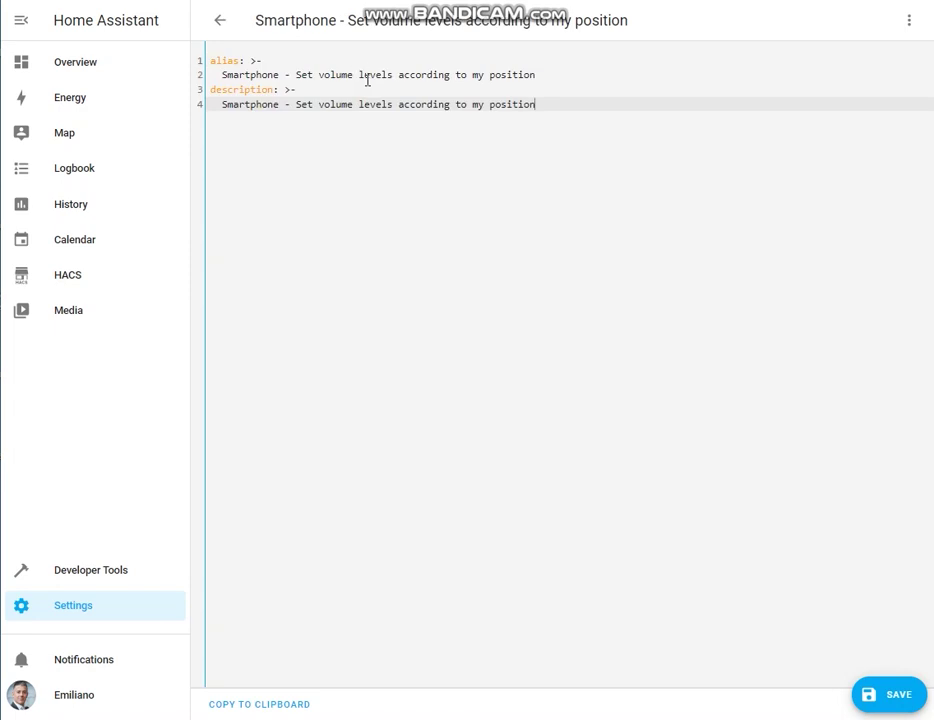
{"action": "key", "text": "Return"}
{"action": "key", "text": "BackSpace"}
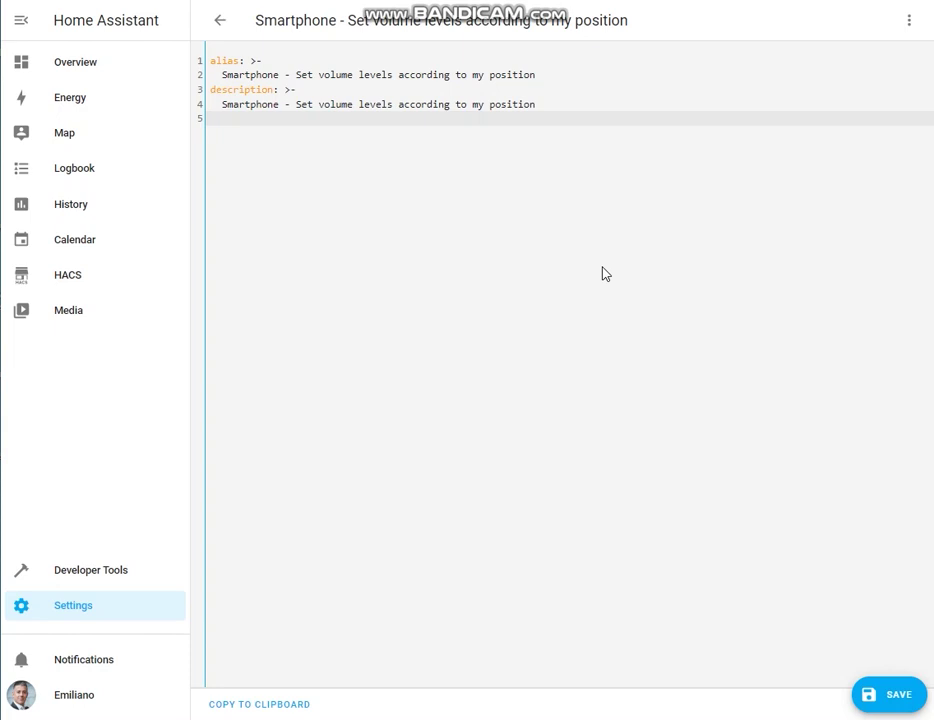
Add a trigger section with two state triggers on the person entity, not_home to home and home to not_home, each with its own ID.
{"action": "type", "text": "trig"}
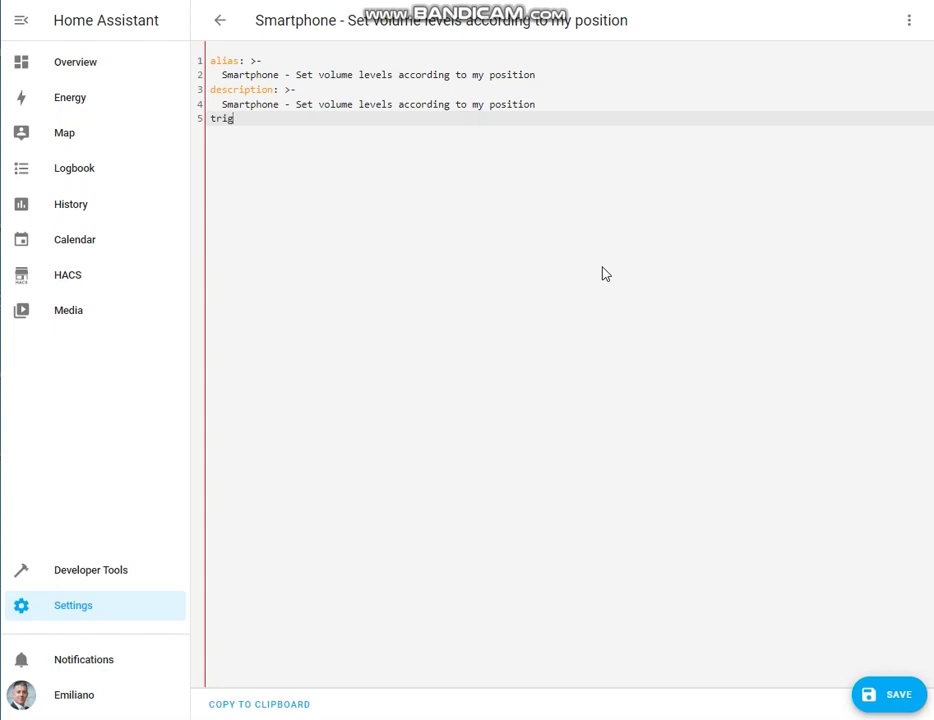
{"action": "type", "text": "ger:"}
{"action": "key", "text": "Return"}
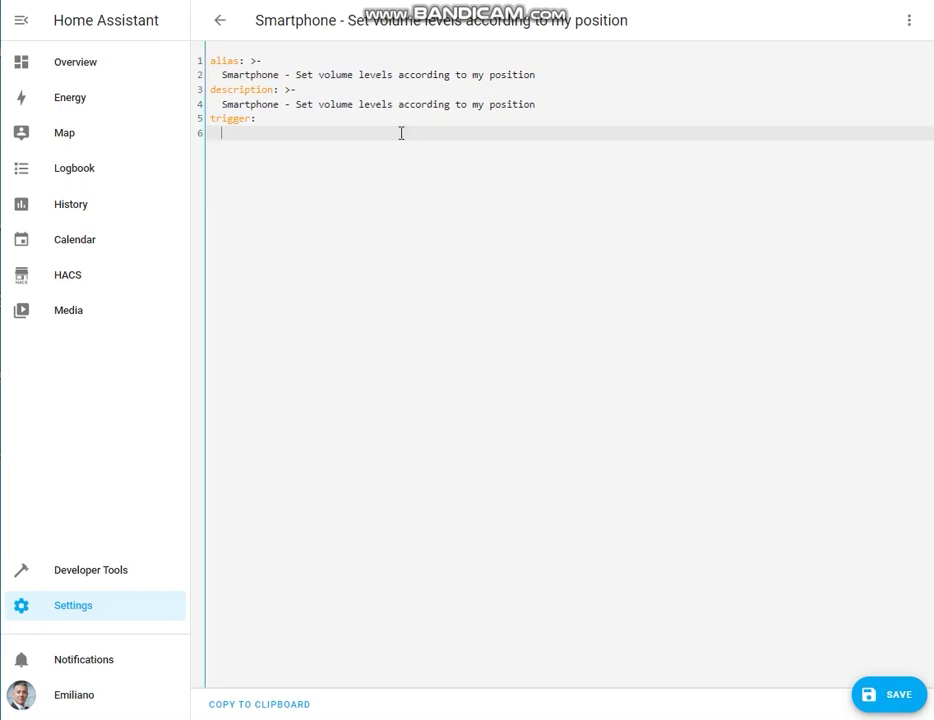
{"action": "type", "text": "- platform: state     entity_id: person.emiliano     from: not_home     to: home     id: emiliano_is_back_home   - platform: state     entity_id: person.emiliano     from: home     to: not_home     id: emiliano_is_not_home"}
{"action": "key", "text": "Return"}
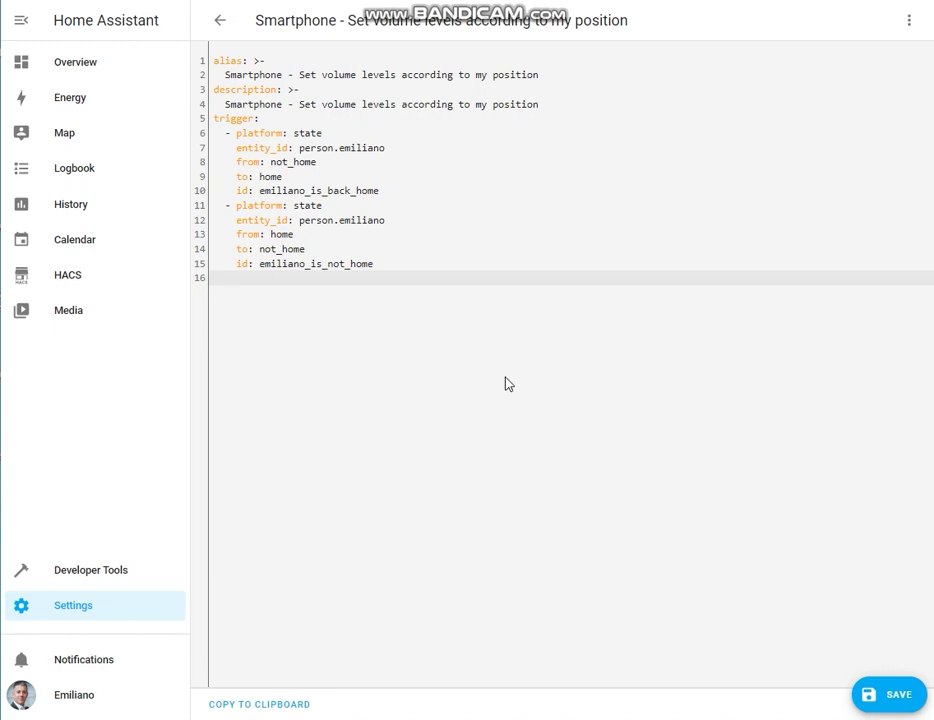
Add an empty condition section, condition: [], below the triggers.
{"action": "left_click", "coordinate": [427, 275]}
{"action": "type", "text": "condition:"}
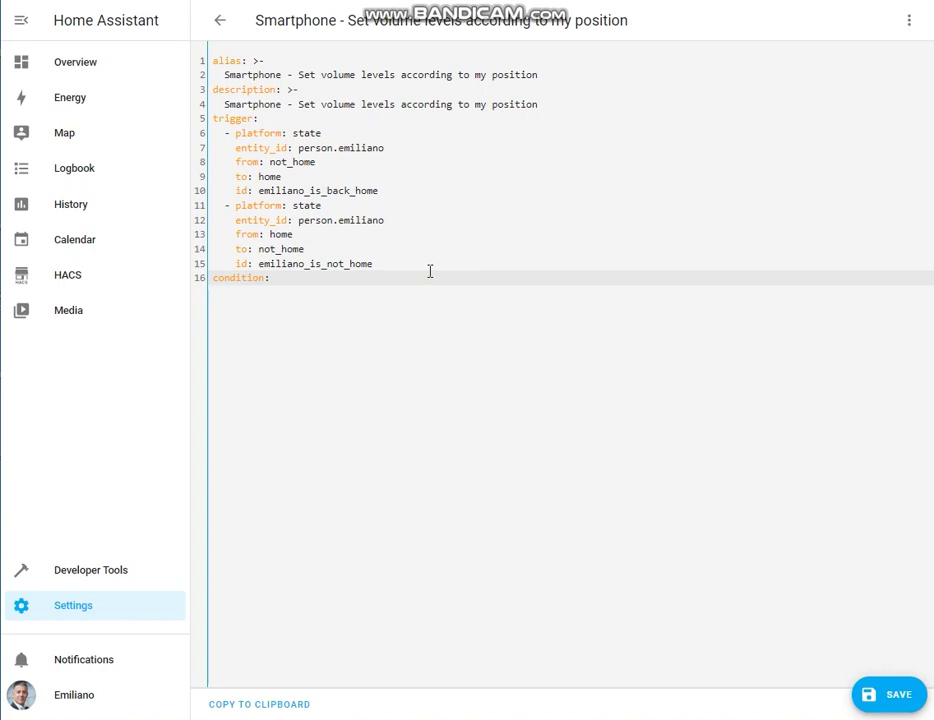
{"action": "type", "text": " []"}
{"action": "key", "text": "Return"}
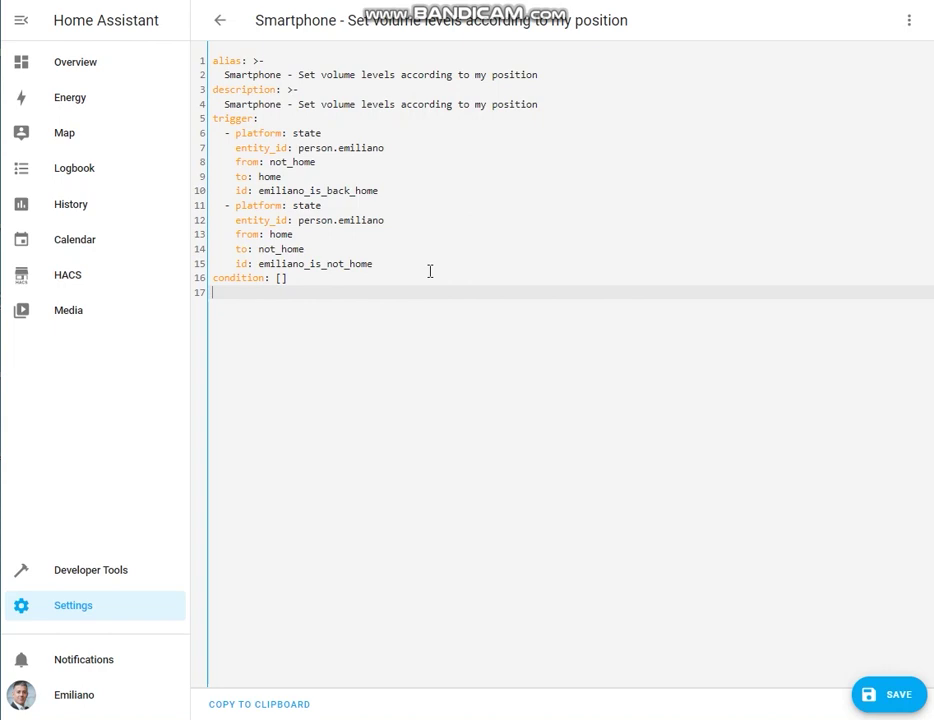
Add back-home-triggered actions sending command_volume_level to notify.mobile_app_pocox3nfc: ring_stream 2, notification_stream 1, call_stream 2, system_stream 1, music_stream 1.
{"action": "type", "text": "action:"}
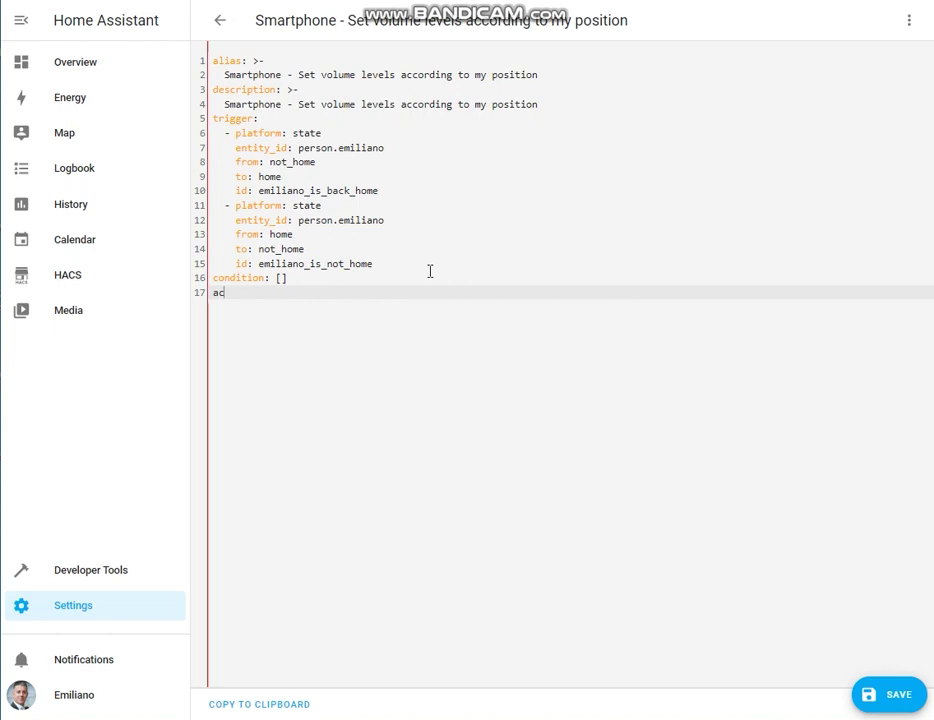
{"action": "key", "text": "Return"}
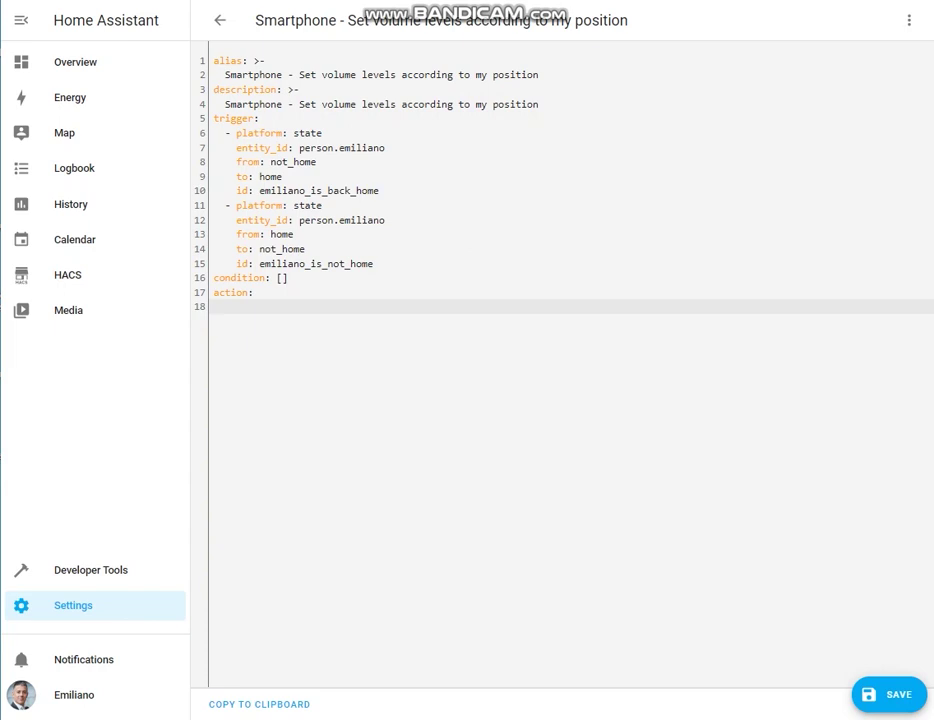
{"action": "left_click", "coordinate": [292, 312]}
{"action": "type", "text": "- condition: trigger     id: emiliano_is_back_home   - service: notify.mobile_app_pocox3nfc     data:       message: command_volume_level       data:         media_stream: ring_stream         command: \"2\"   - service: notify.mobile_app_pocox3nfc     data:       message: command_volume_level       data:         media_stream: notification_stream         command: \"1\"   - service: notify.mobile_app_pocox3nfc     data:       message: command_volume_level       data:         media_stream: call_stream         command: \"2\"   - service: notify.mobile_app_pocox3nfc     data:       message: command_volume_level       data:         media_stream: system_stream         command: \"1\"   - service: notify.mobile_app_pocox3nfc     data:       message: command_volume_level       data:         media_stream: music_stream         command: \"1\""}
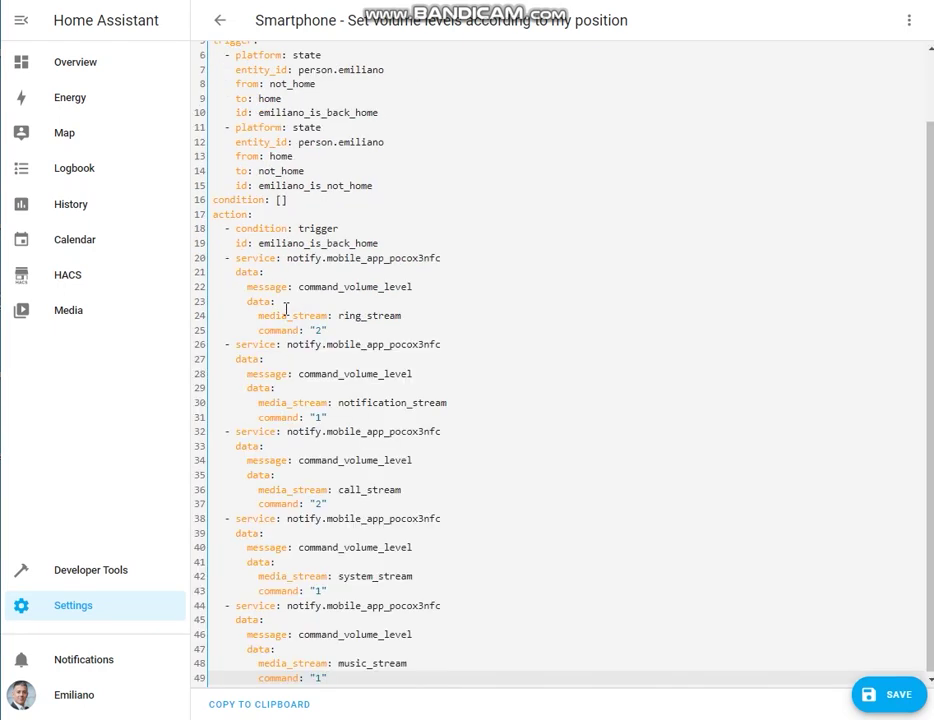
Examine the back-home action block and the media_stream name used in each volume command.
{"action": "left_click_drag", "start_coordinate": [222, 232], "coordinate": [518, 660]}
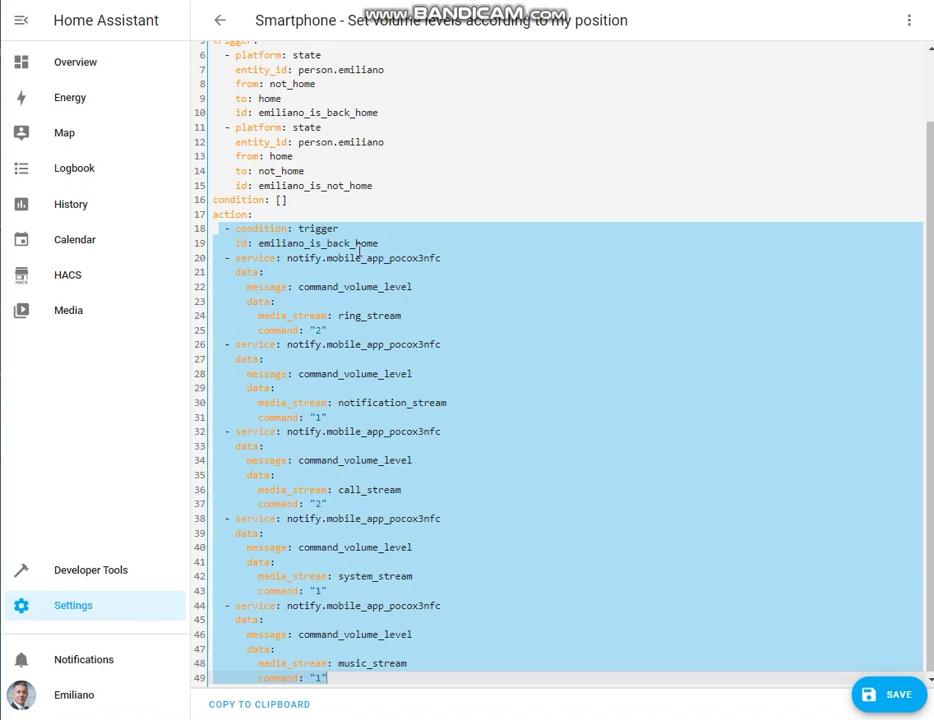
{"action": "left_click", "coordinate": [336, 302]}
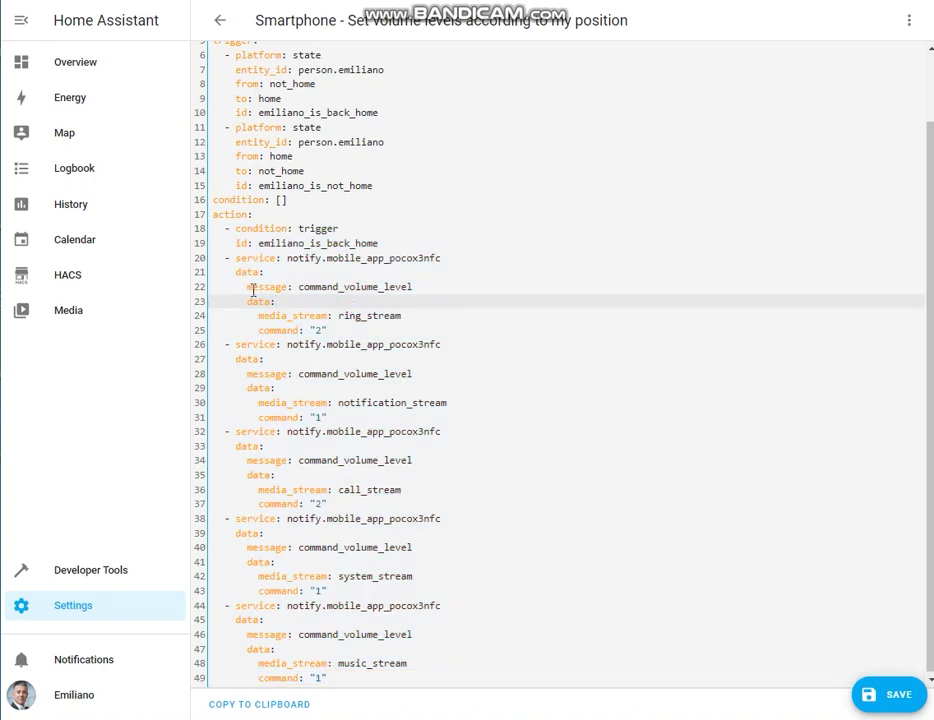
{"action": "left_click", "coordinate": [338, 316]}
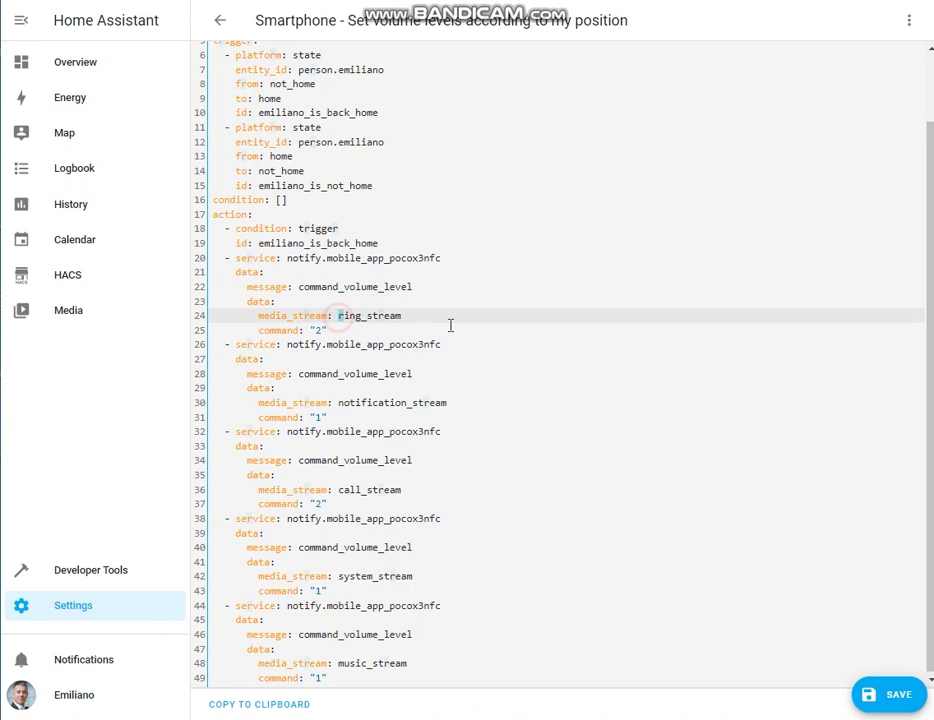
{"action": "left_click", "coordinate": [414, 315], "text": "shift"}
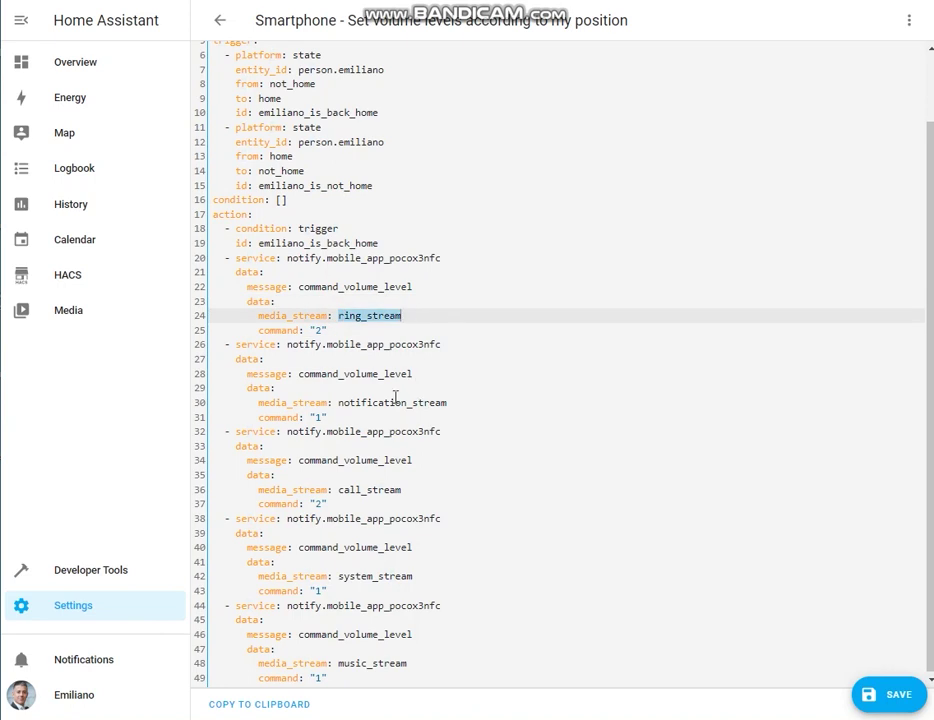
{"action": "left_click", "coordinate": [338, 402]}
{"action": "left_click", "coordinate": [463, 400], "text": "shift"}
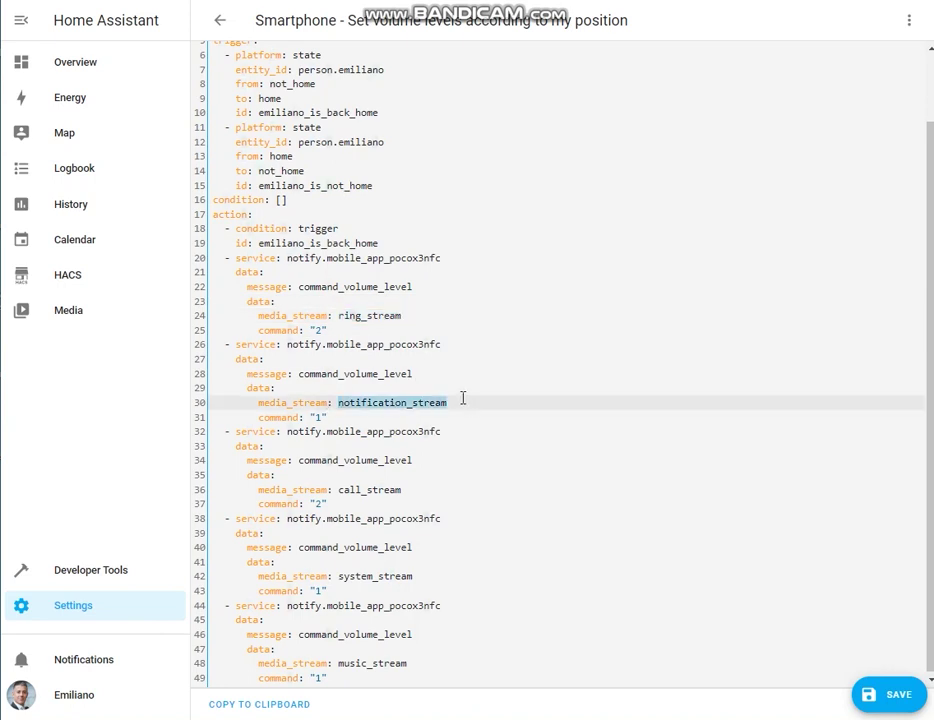
{"action": "key", "text": "shift+Up"}
{"action": "left_click", "coordinate": [338, 489]}
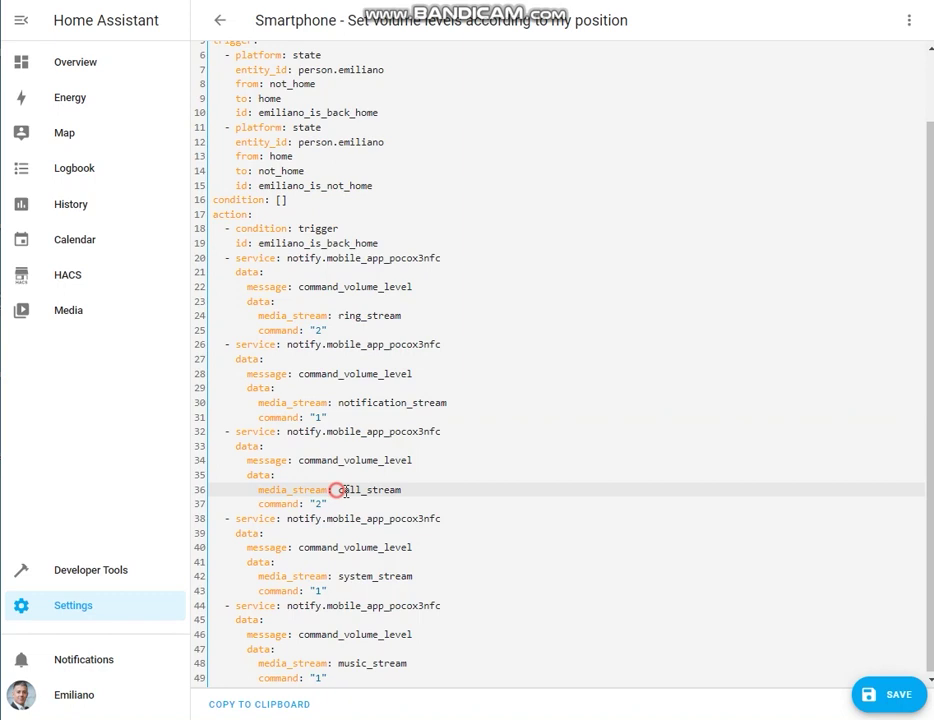
{"action": "left_click", "coordinate": [415, 489], "text": "shift"}
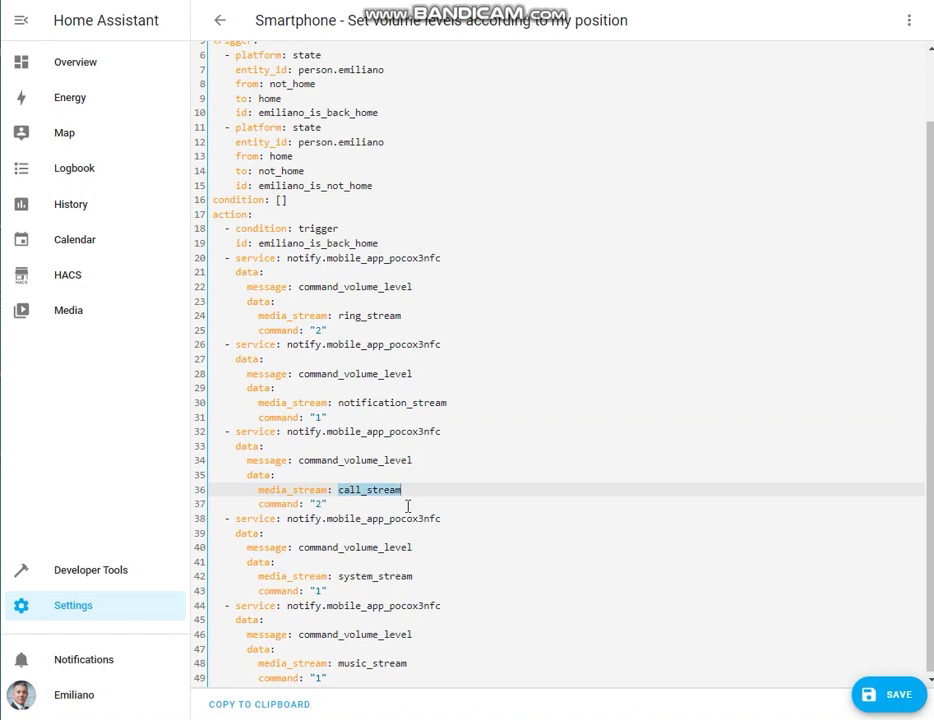
{"action": "left_click", "coordinate": [339, 576]}
{"action": "left_click", "coordinate": [418, 575], "text": "shift"}
{"action": "key", "text": "shift+Up"}
{"action": "left_click", "coordinate": [409, 663]}
{"action": "left_click", "coordinate": [411, 663], "text": "shift"}
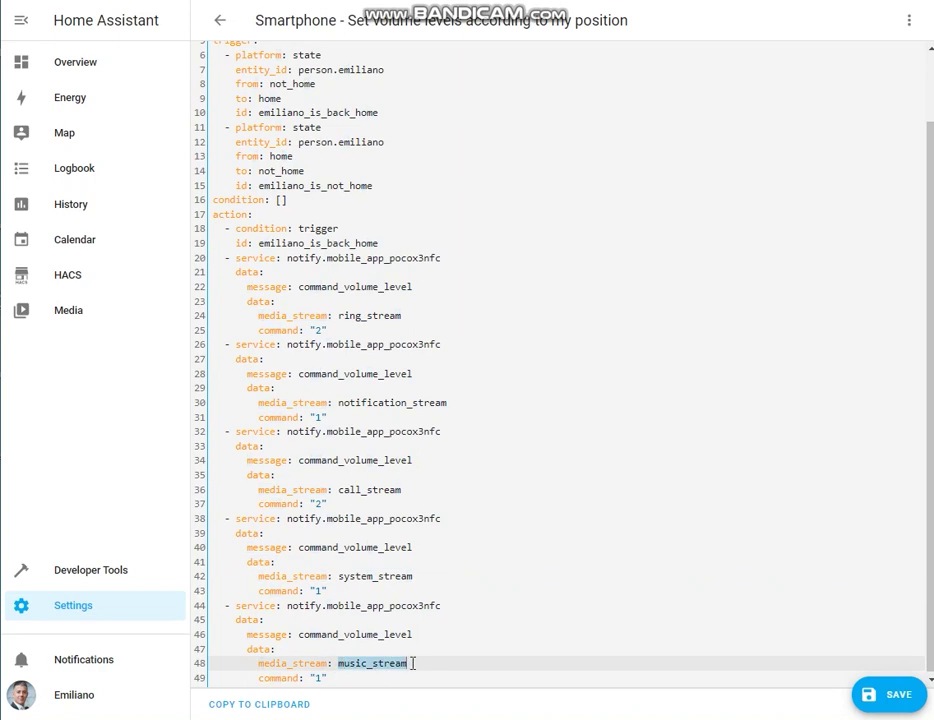
Examine the command values that set the music, call, notification and ring stream volumes.
{"action": "left_click", "coordinate": [321, 678]}
{"action": "double_click", "coordinate": [321, 678]}
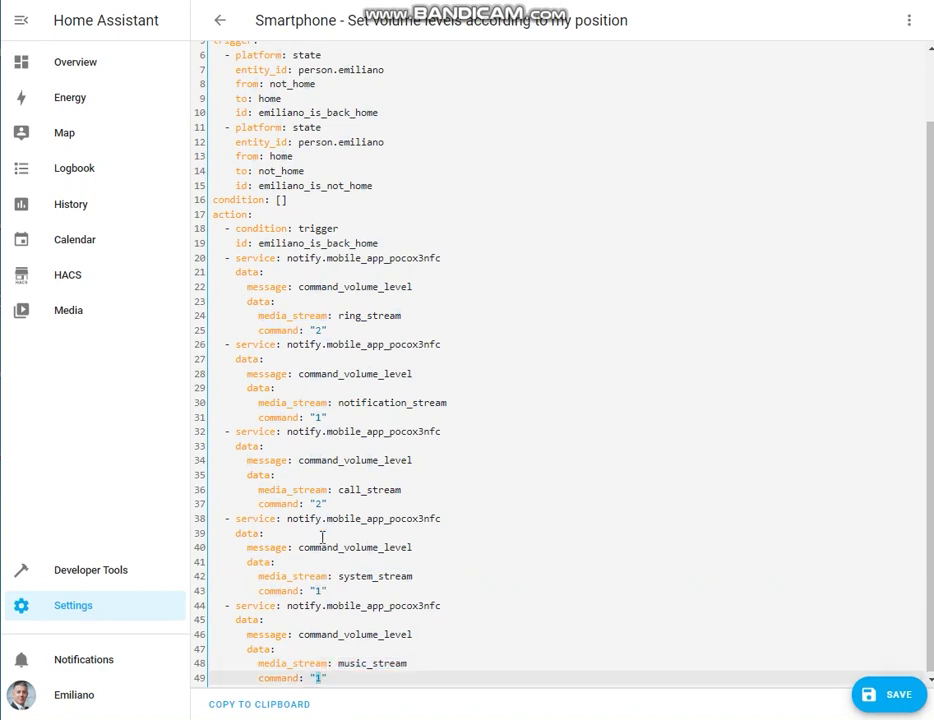
{"action": "double_click", "coordinate": [316, 503]}
{"action": "double_click", "coordinate": [319, 417]}
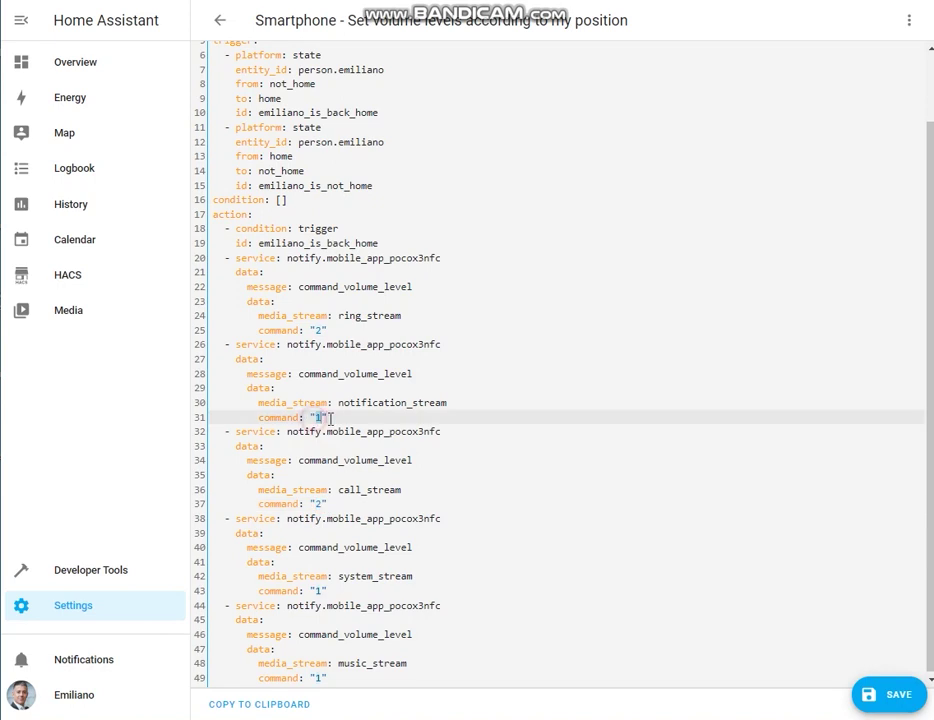
{"action": "double_click", "coordinate": [318, 330]}
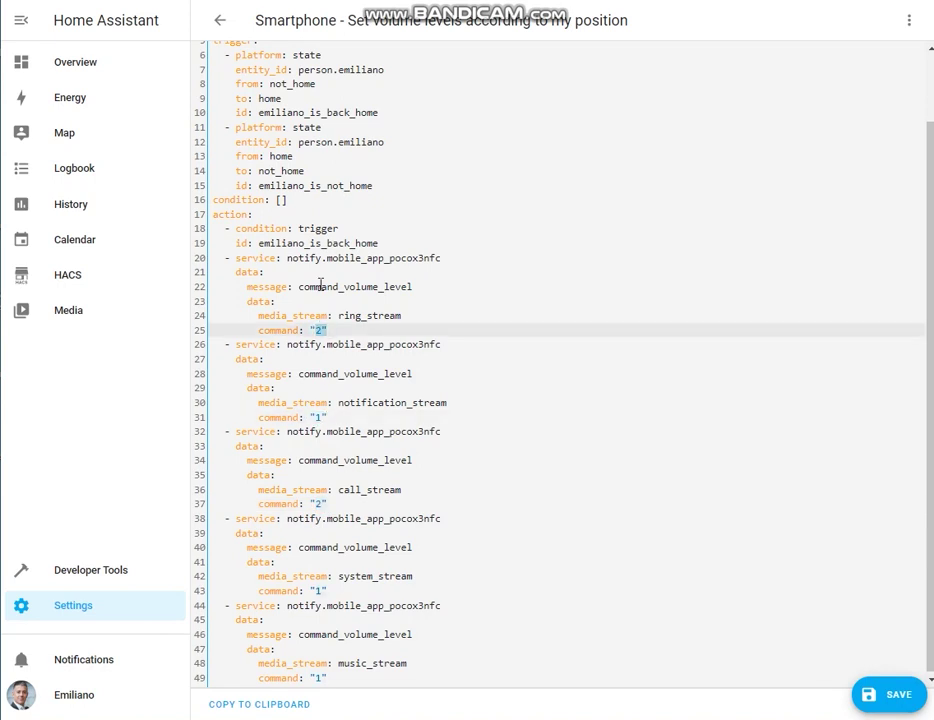
{"action": "left_click", "coordinate": [325, 315]}
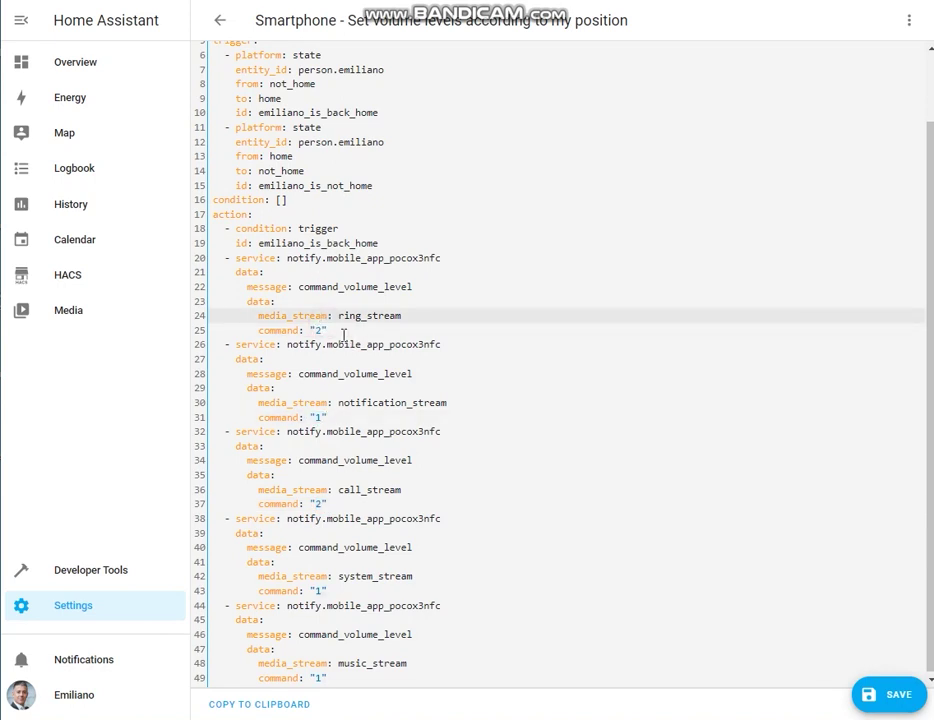
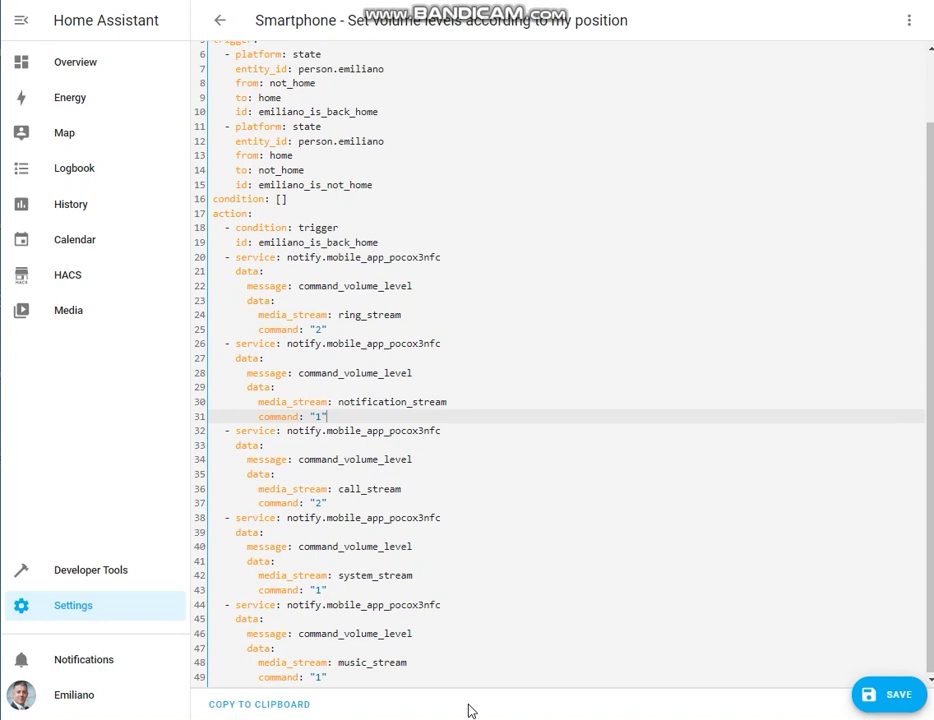
Append not-home-triggered actions sending command_volume_level to notify.mobile_app_pocox3nfc: ring_stream, notification_stream, call_stream and system_stream 4, music_stream 3.
{"action": "left_click", "coordinate": [467, 678]}
{"action": "key", "text": "Return"}
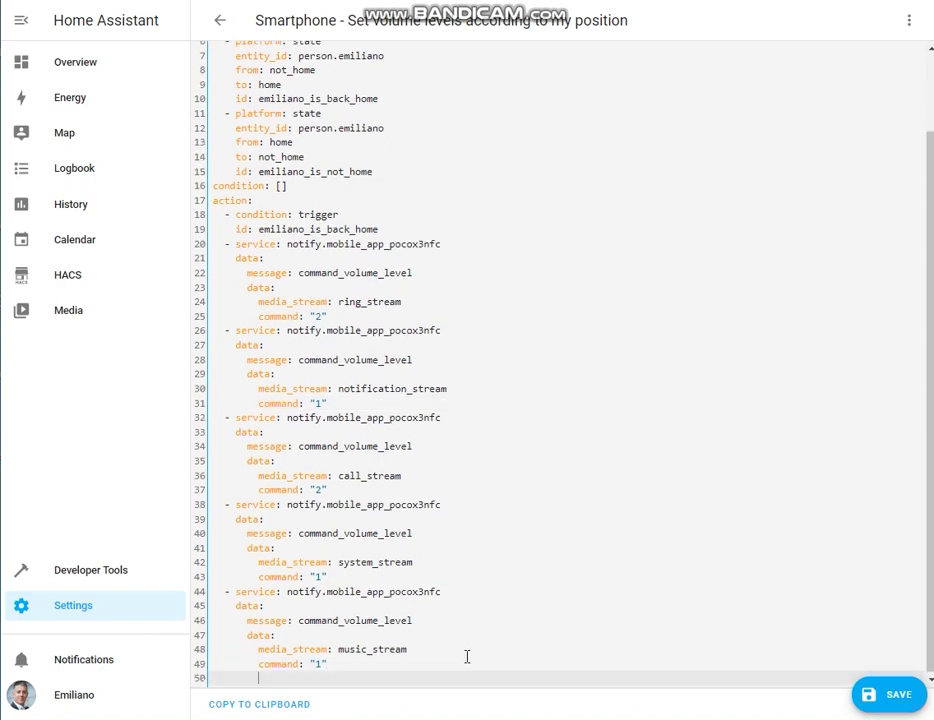
{"action": "key", "text": "BackSpace"}
{"action": "key", "text": "BackSpace"}
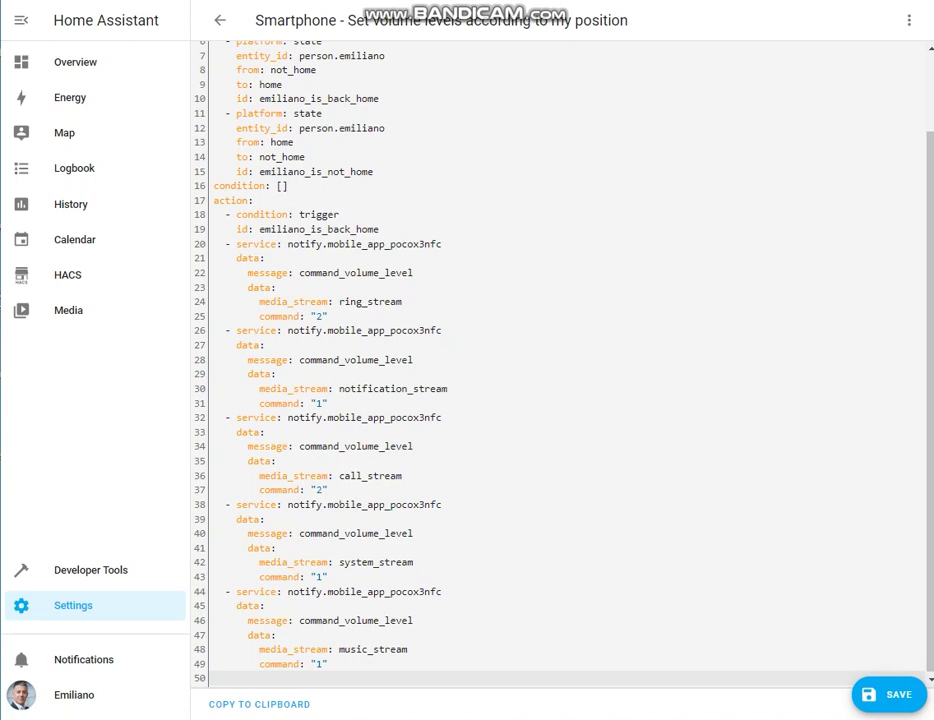
{"action": "left_click", "coordinate": [359, 680]}
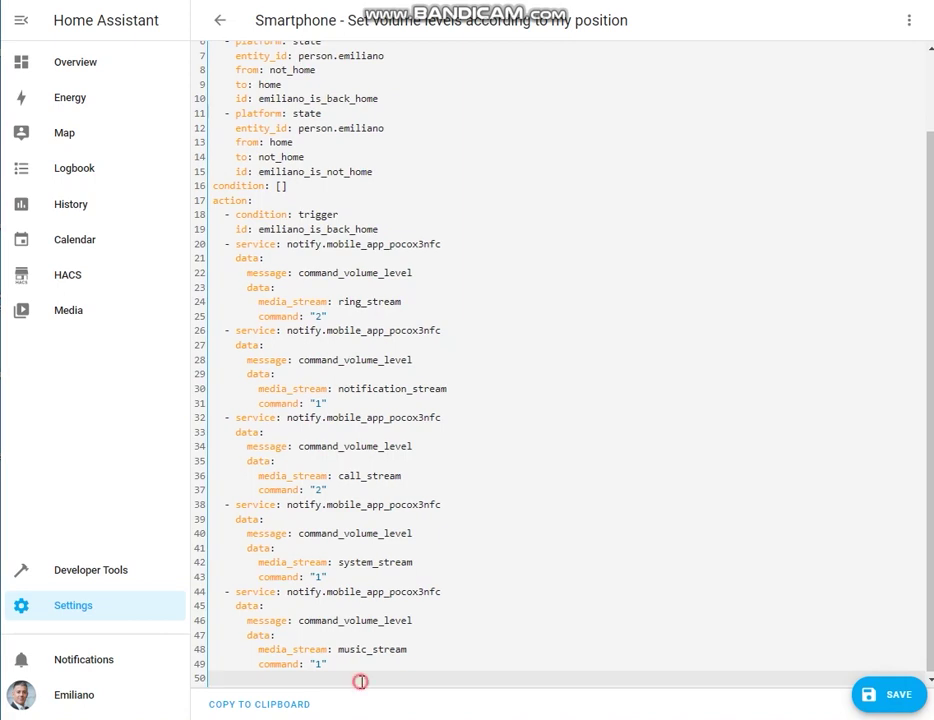
{"action": "type", "text": "- condition: trigger   id: emiliano_is_not_home - service: notify.mobile_app_pocox3nfc   data:     message: command_volume_level     data:       media_stream: ring_stream       command: \"4\" - service: notify.mobile_app_pocox3nfc   data:     message: command_volume_level     data:       media_stream: notification_stream       command: \"4\" - service: notify.mobile_app_pocox3nfc   data:     message: command_volume_level     data:       media_stream: call_stream       command: \"4\" - service: notify.mobile_app_pocox3nfc   data:     message: command_volume_level     data:       media_stream: system_stream       command: \"4\" - service: notify.mobile_app_pocox3nfc   data:     message: command_volume_level     data:       media_stream: music_stream       command: \"3\""}
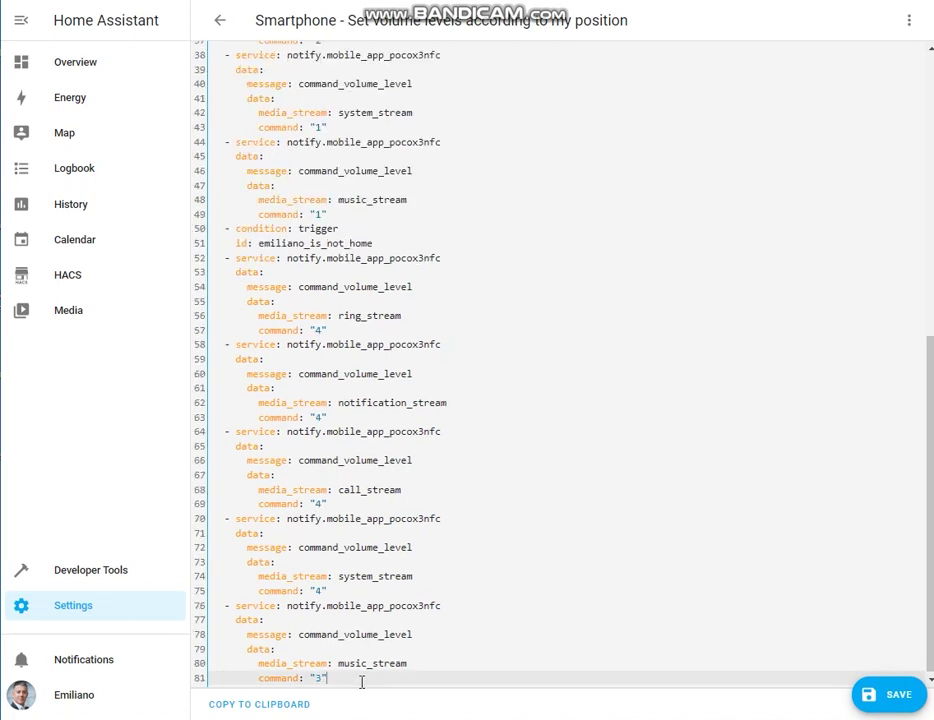
{"action": "left_click", "coordinate": [224, 231]}
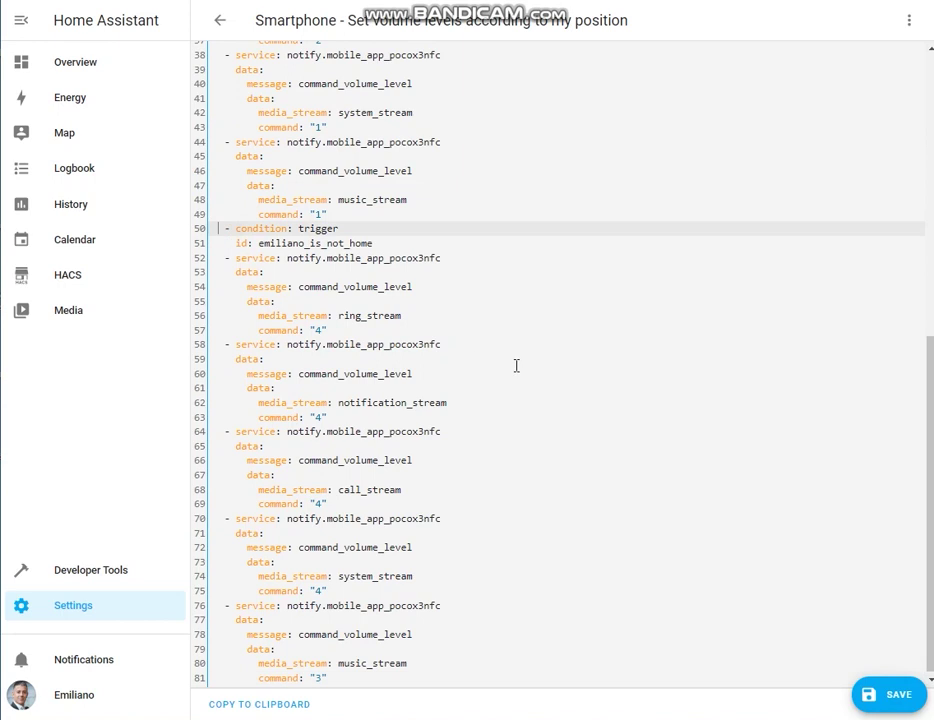
{"action": "key", "text": "Delete"}
Examine the not-home action block and the command value that sets each stream's volume.
{"action": "left_click_drag", "start_coordinate": [225, 228], "coordinate": [264, 272]}
{"action": "left_click_drag", "start_coordinate": [446, 320], "coordinate": [548, 672]}
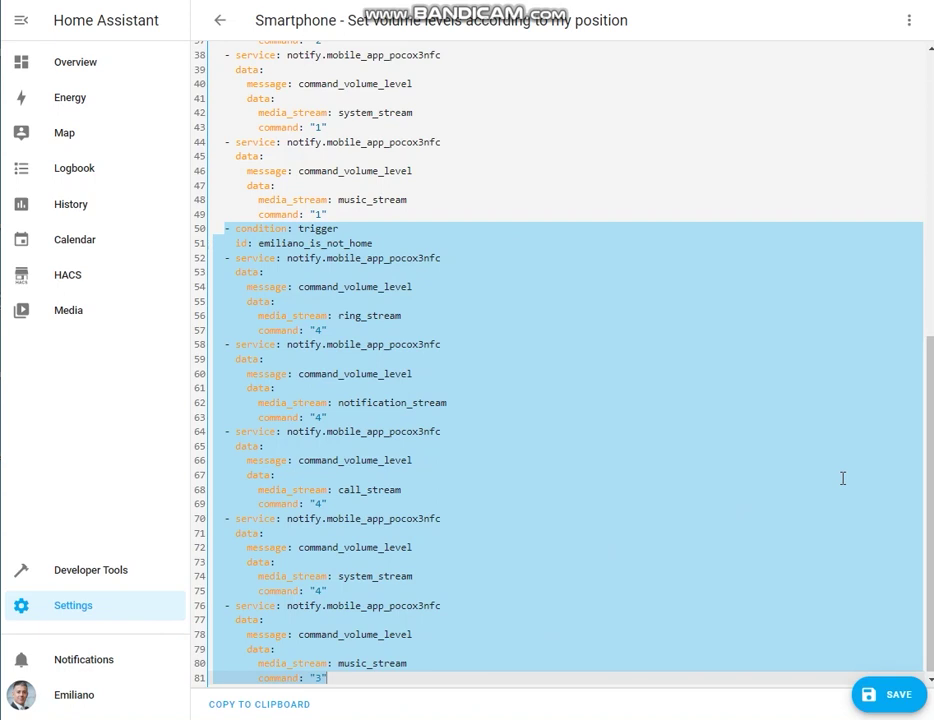
{"action": "left_click", "coordinate": [922, 503]}
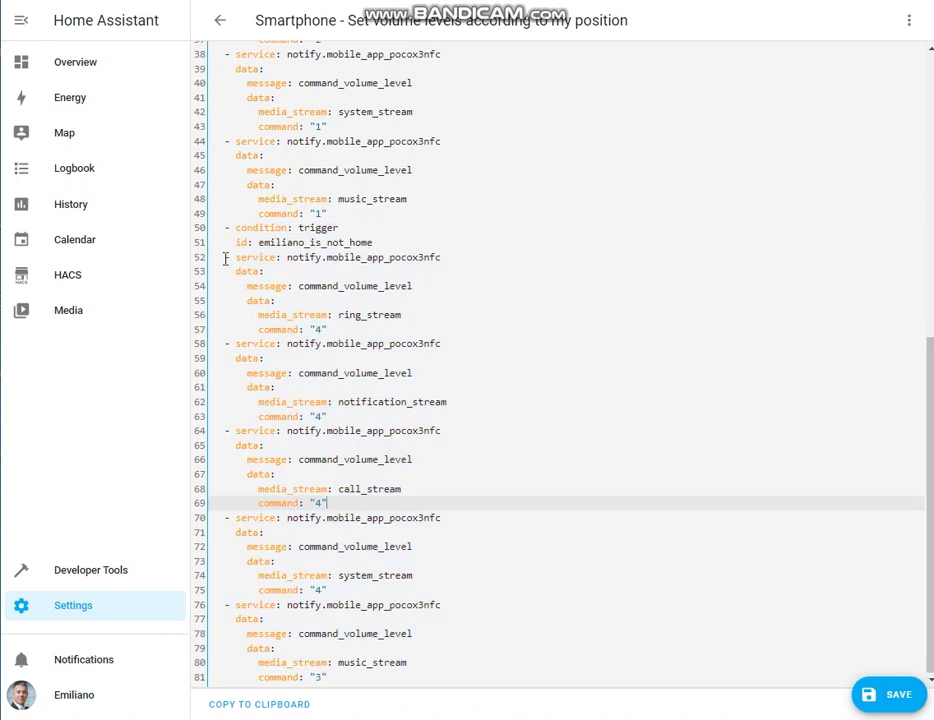
{"action": "left_click_drag", "start_coordinate": [226, 228], "coordinate": [566, 665]}
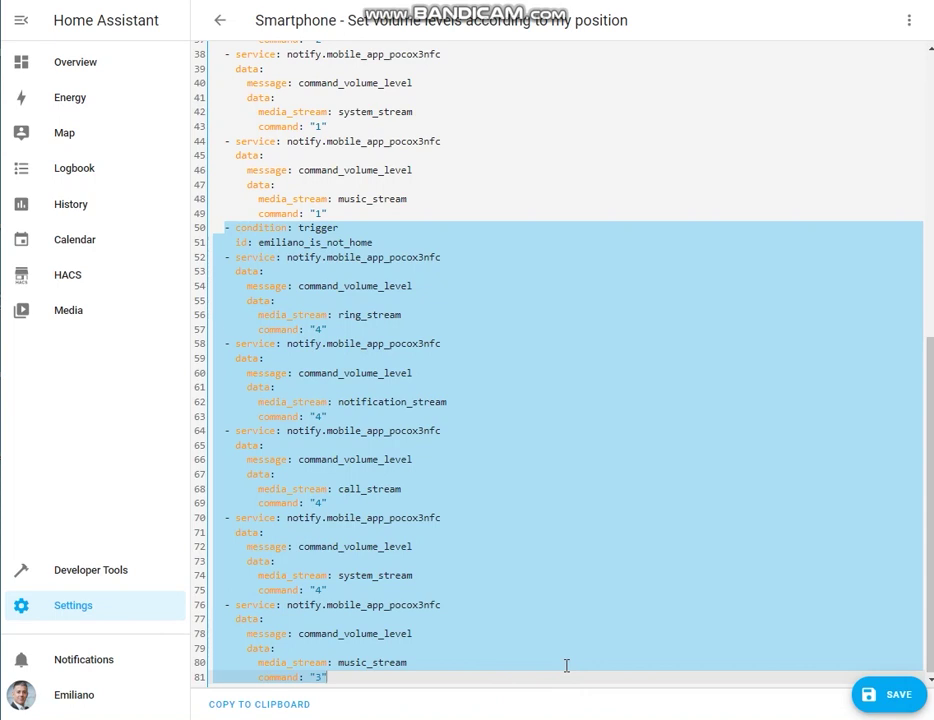
{"action": "left_click", "coordinate": [344, 255]}
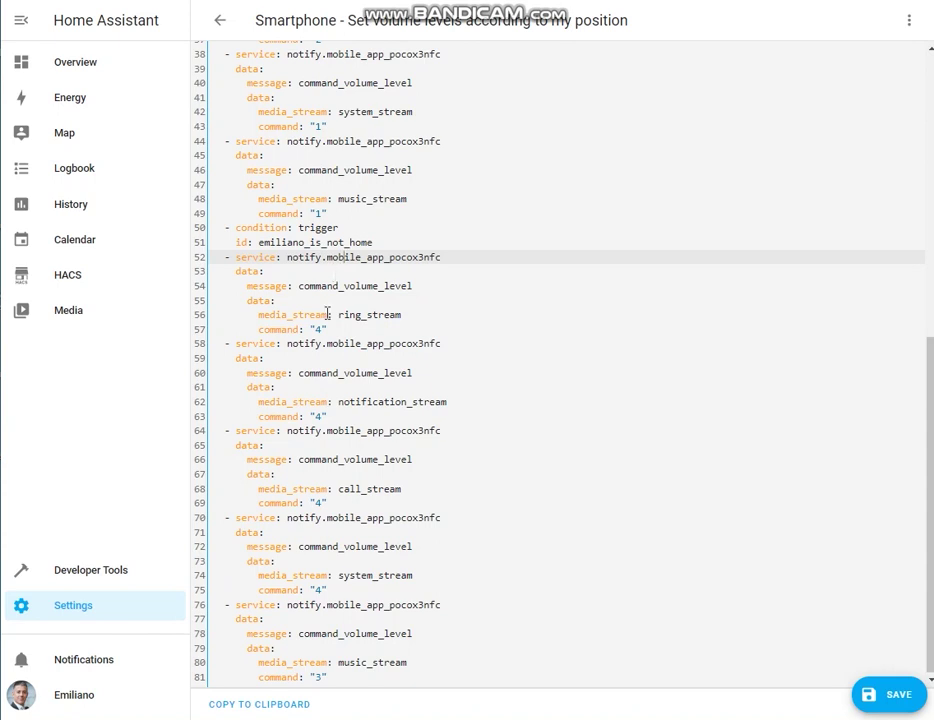
{"action": "left_click_drag", "start_coordinate": [309, 330], "coordinate": [332, 330]}
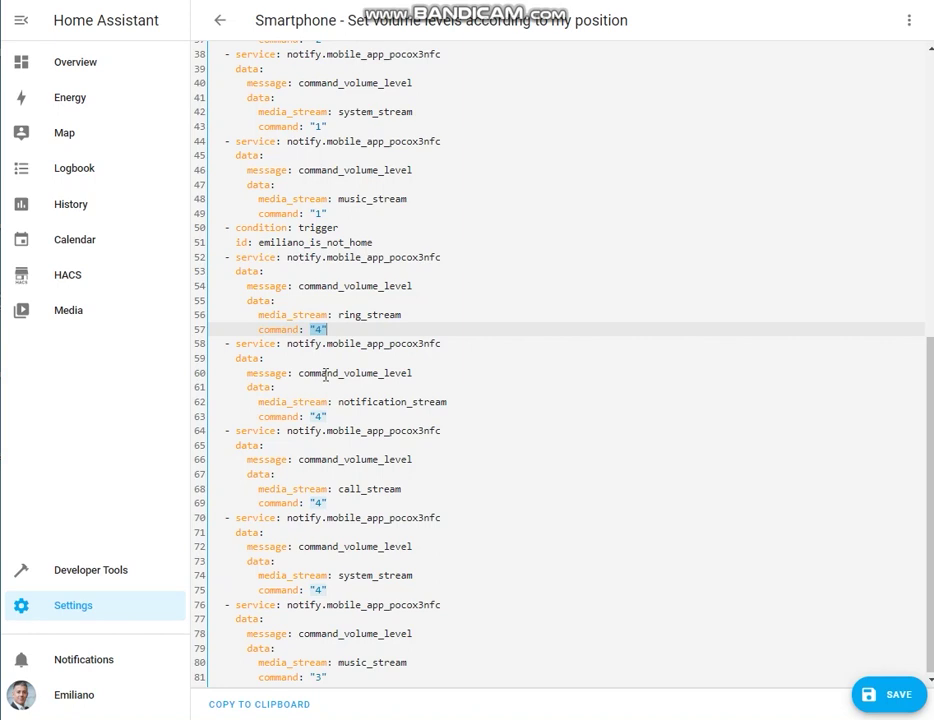
{"action": "left_click_drag", "start_coordinate": [309, 416], "coordinate": [329, 416]}
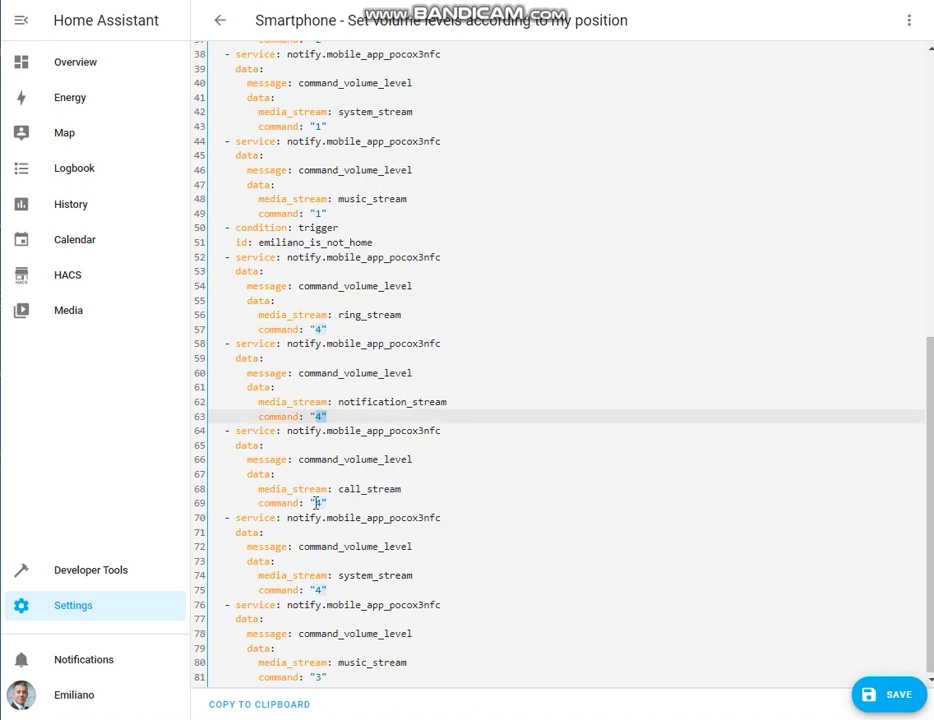
{"action": "left_click_drag", "start_coordinate": [309, 503], "coordinate": [329, 503]}
{"action": "key", "text": "ctrl+c"}
{"action": "left_click_drag", "start_coordinate": [309, 590], "coordinate": [329, 590]}
{"action": "key", "text": "ctrl+v"}
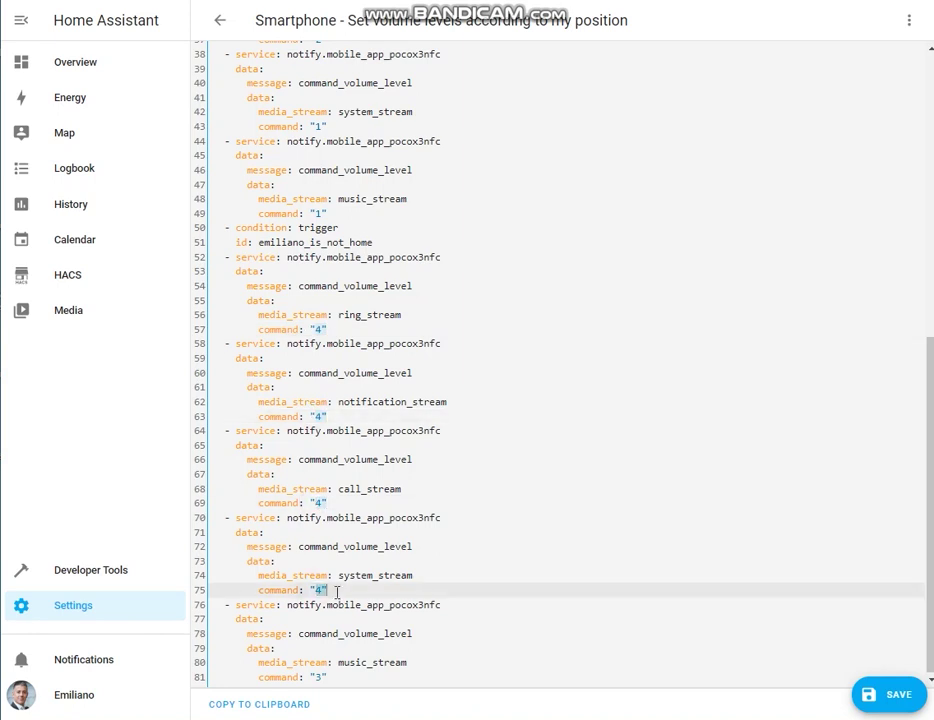
{"action": "left_click_drag", "start_coordinate": [309, 677], "coordinate": [327, 677]}
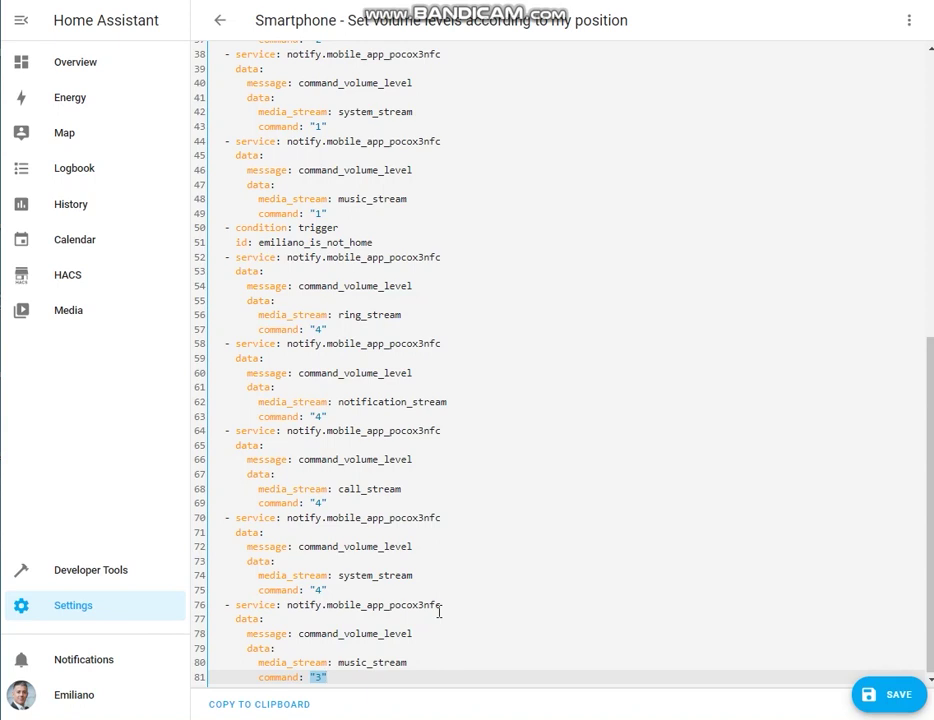
Add mode: single as an unindented line at the end of the automation and save it with its existing name and description.
{"action": "left_click", "coordinate": [477, 676]}
{"action": "key", "text": "Return"}
{"action": "key", "text": "BackSpace"}
{"action": "key", "text": "BackSpace"}
{"action": "key", "text": "BackSpace"}
{"action": "key", "text": "BackSpace"}
{"action": "key", "text": "BackSpace"}
{"action": "key", "text": "BackSpace"}
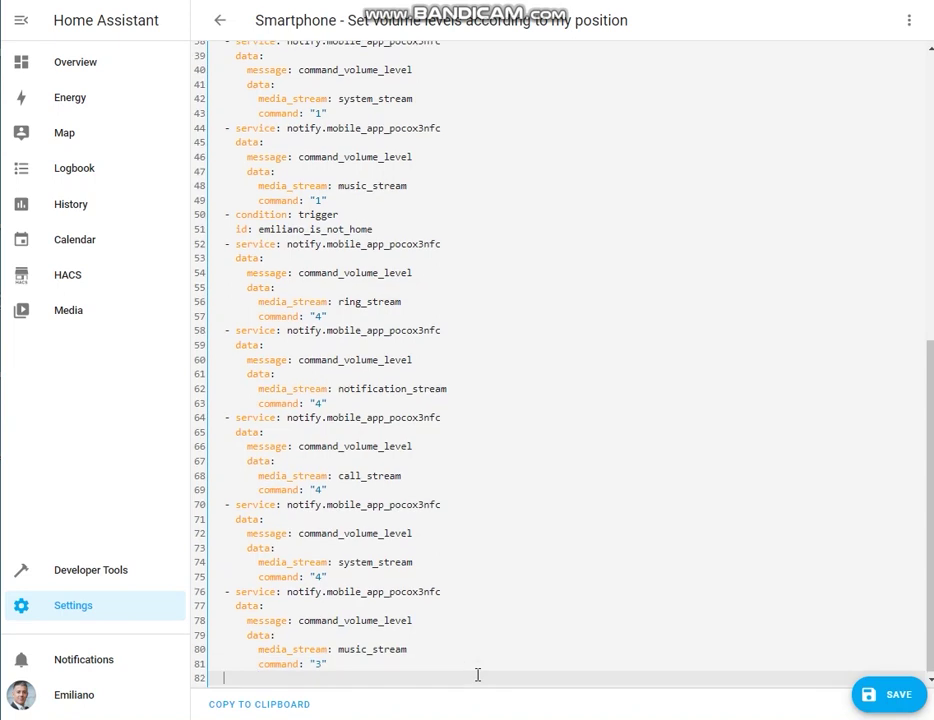
{"action": "type", "text": "mode: single"}
{"action": "key", "text": "Return"}
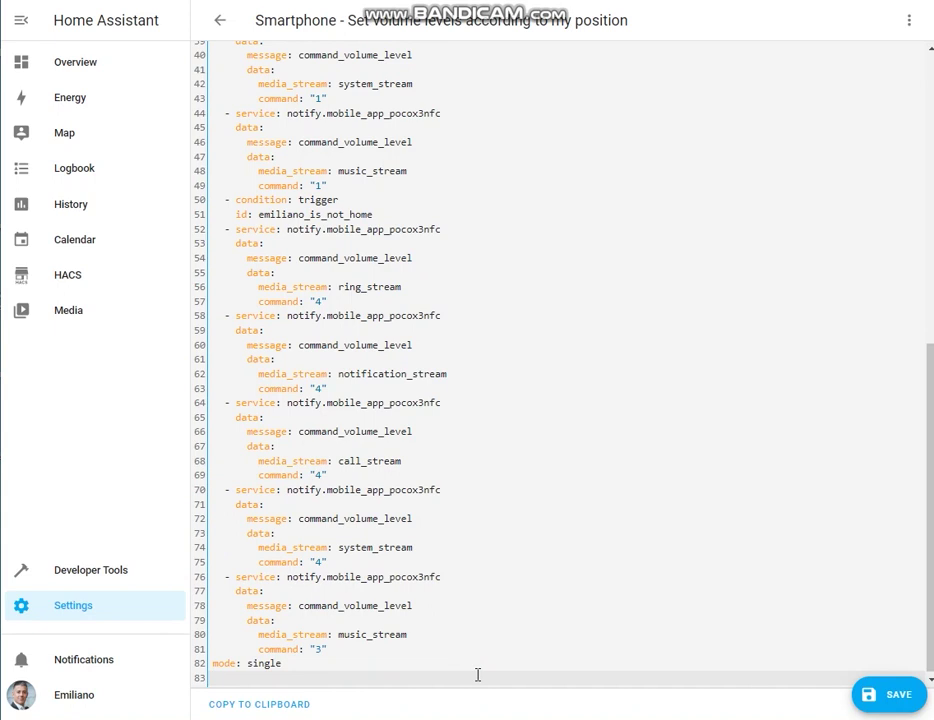
{"action": "left_click", "coordinate": [878, 700]}
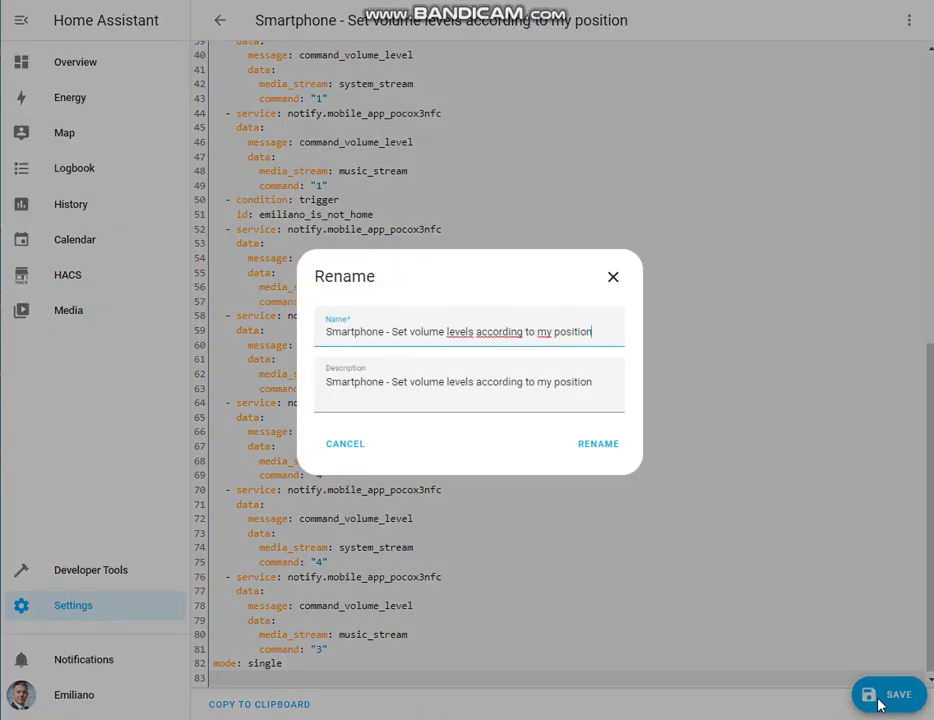
{"action": "left_click", "coordinate": [600, 444]}
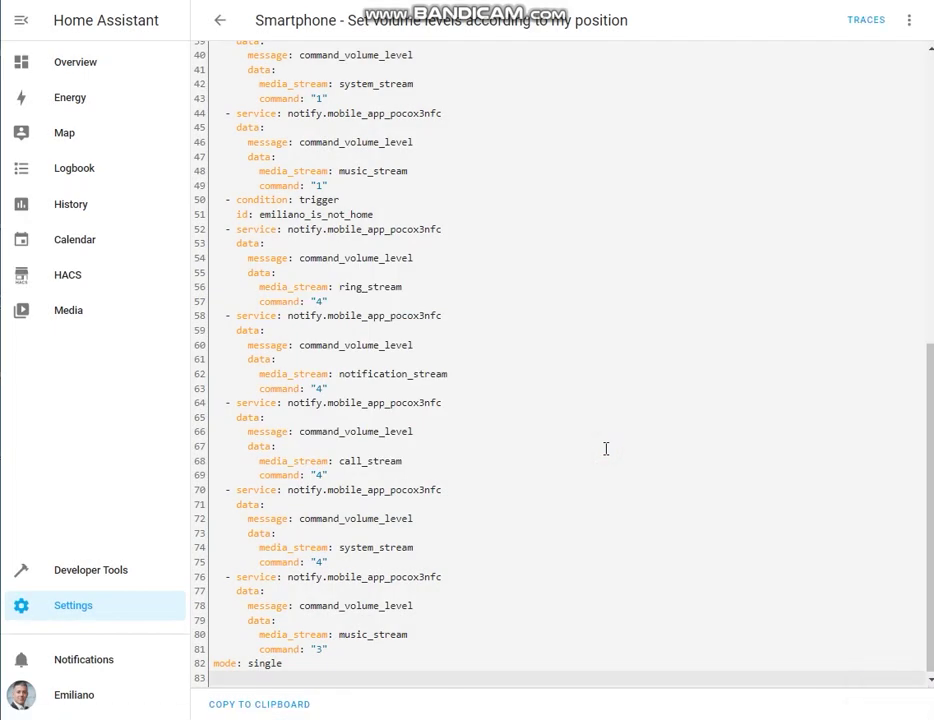
Run the basic validation check on the Home Assistant YAML configuration.
{"action": "left_click", "coordinate": [111, 579]}
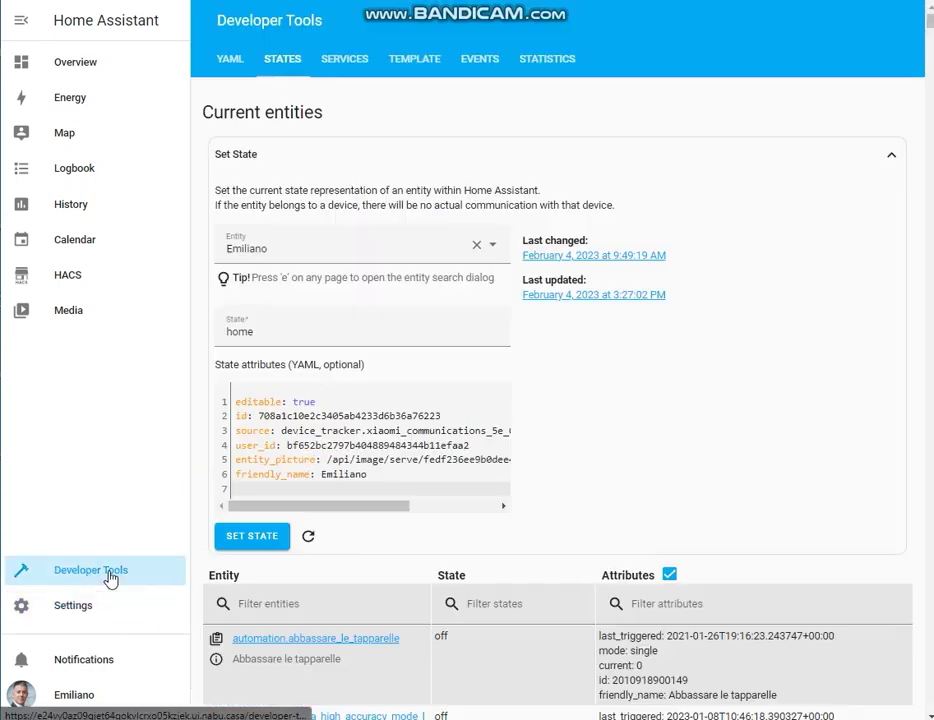
{"action": "left_click", "coordinate": [230, 64]}
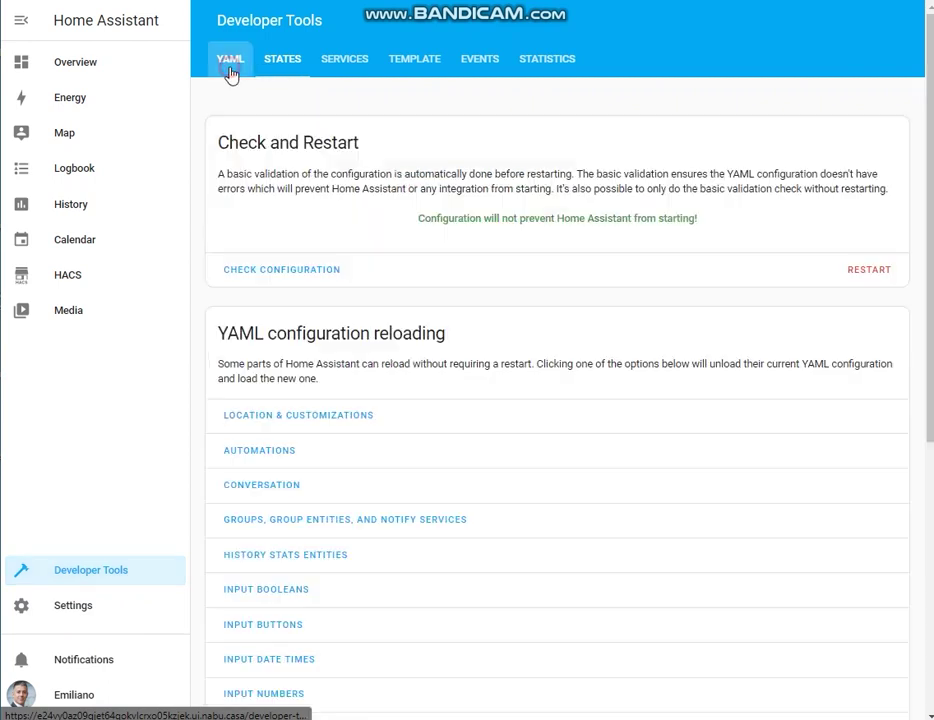
{"action": "left_click", "coordinate": [305, 272]}
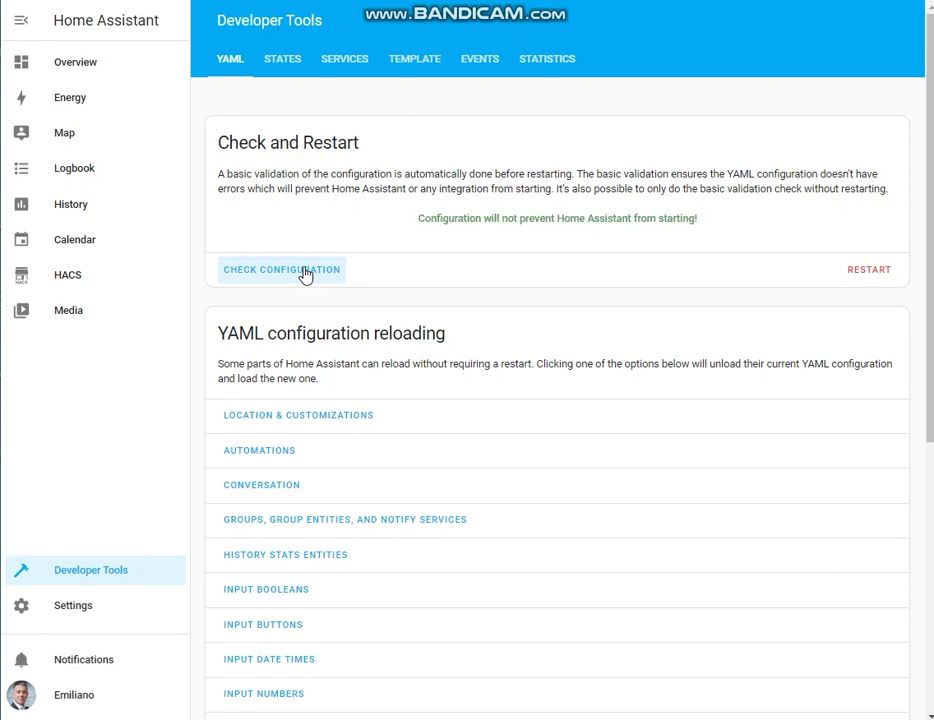
Search the automations list for "set volume" and open "Smartphone - Set volume levels according to my position".
{"action": "left_click", "coordinate": [123, 624]}
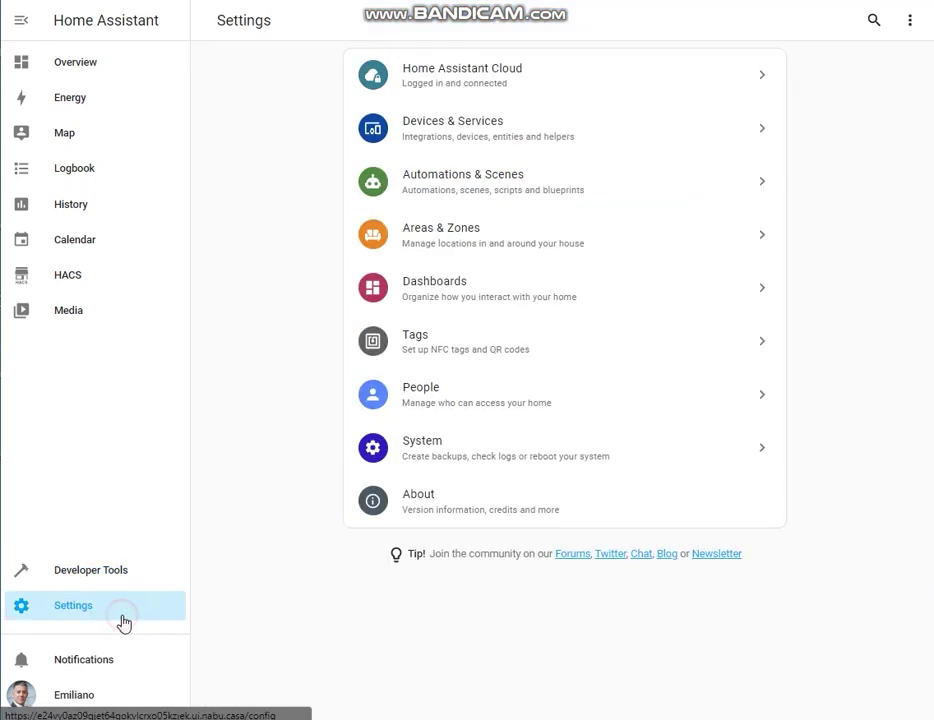
{"action": "left_click", "coordinate": [594, 183]}
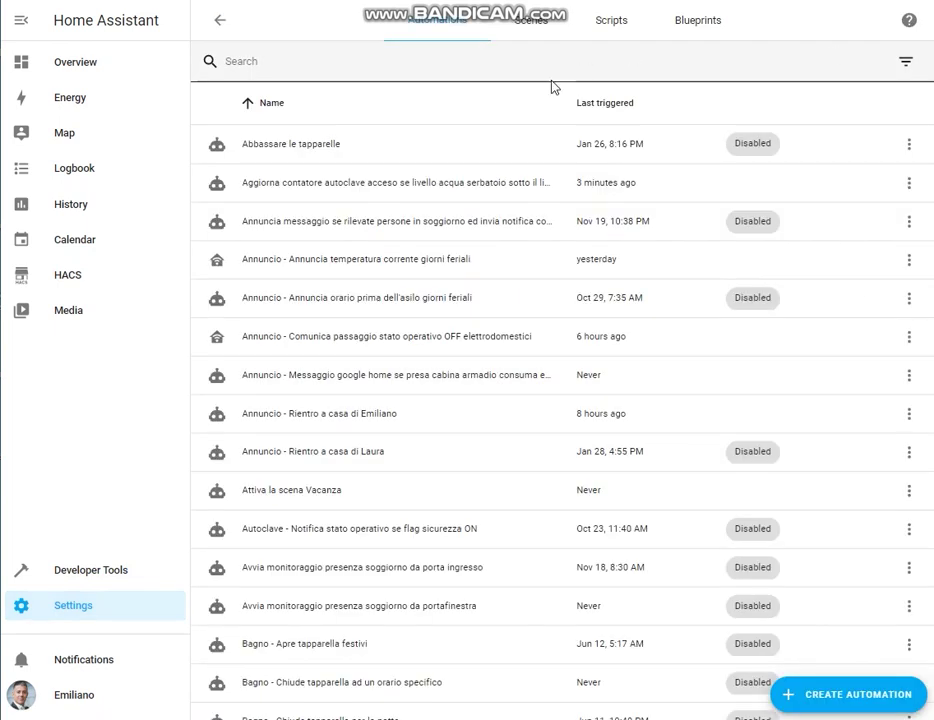
{"action": "left_click", "coordinate": [544, 71]}
{"action": "type", "text": "smartphone"}
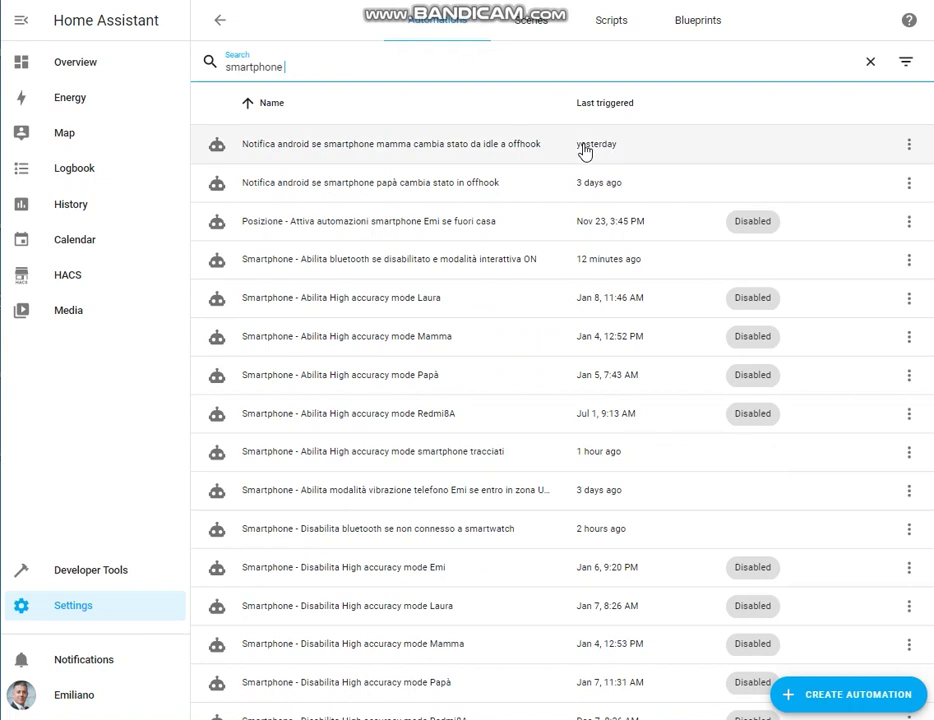
{"action": "triple_click", "coordinate": [405, 73]}
{"action": "type", "text": "set volume"}
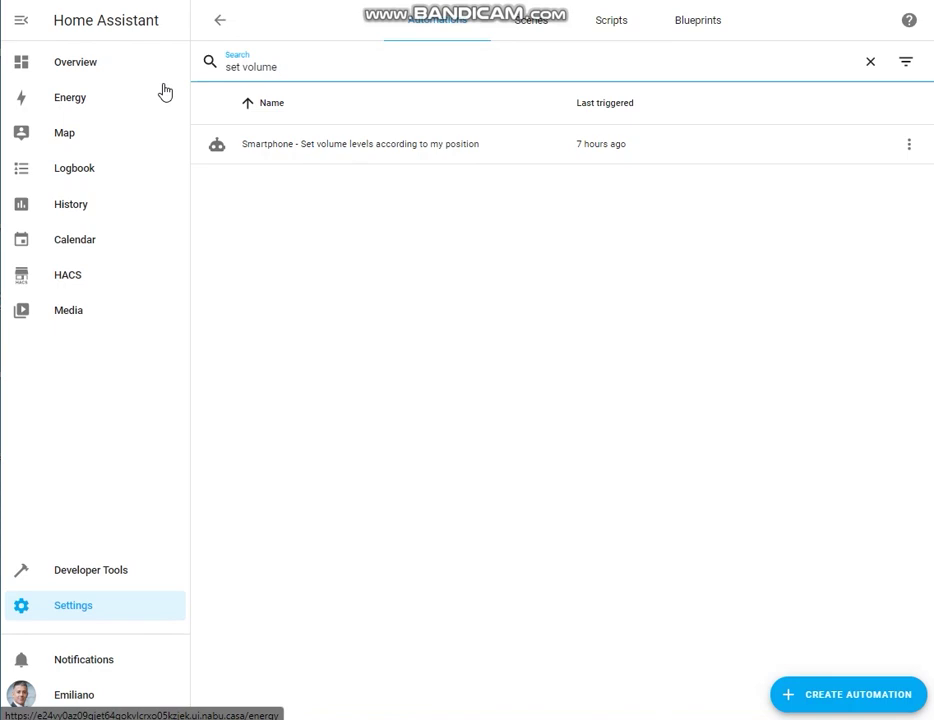
{"action": "left_click", "coordinate": [436, 152]}
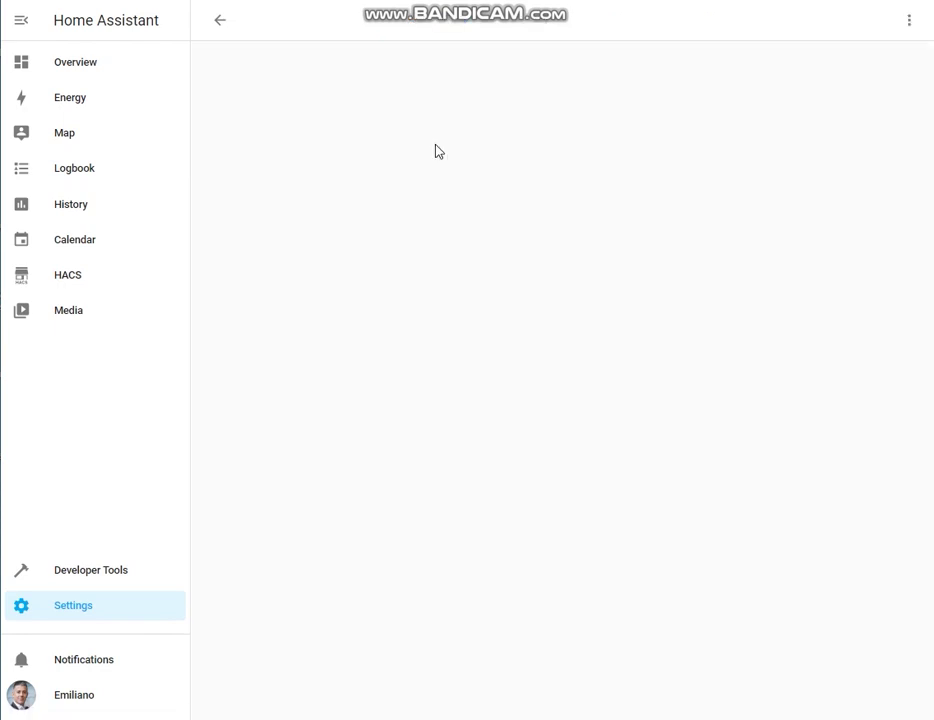
Show the saved automation as YAML and review its code from the triggers down to the mode line.
{"action": "left_click", "coordinate": [909, 21]}
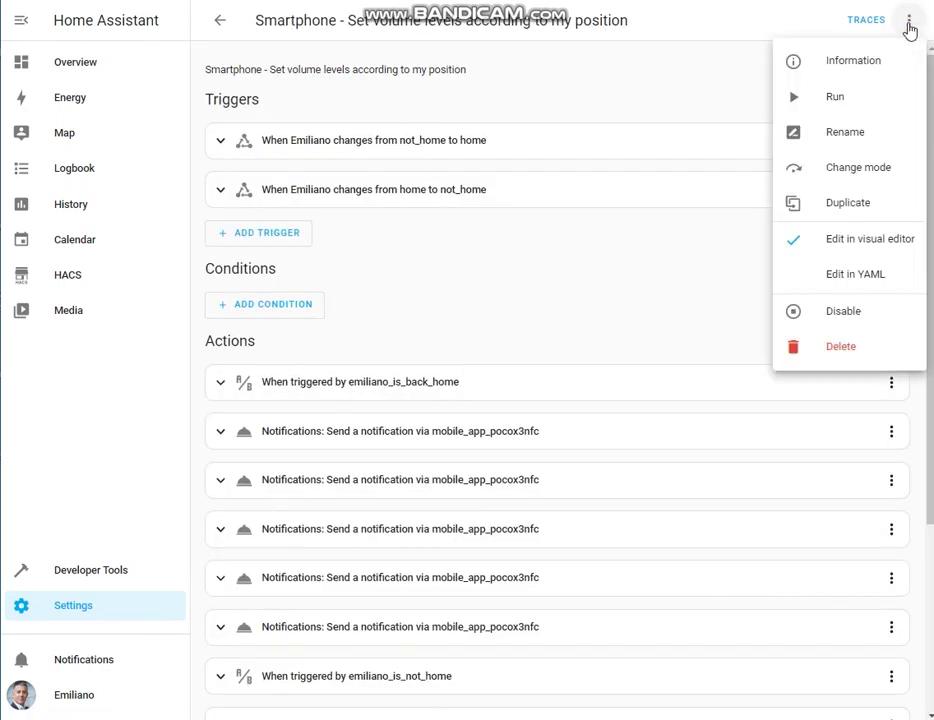
{"action": "left_click", "coordinate": [895, 275]}
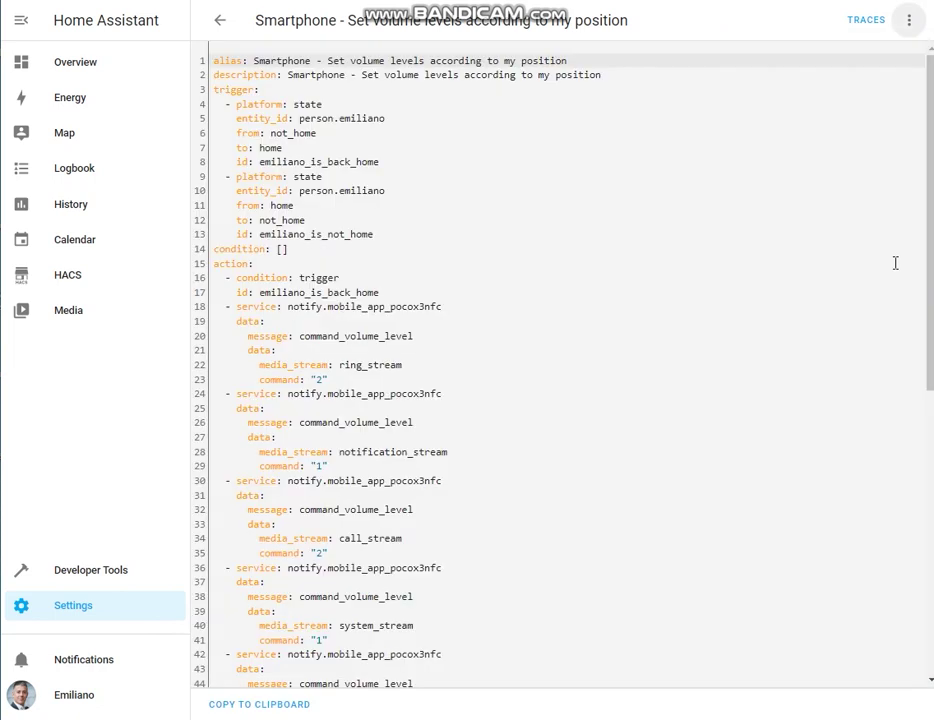
{"action": "left_click", "coordinate": [926, 234]}
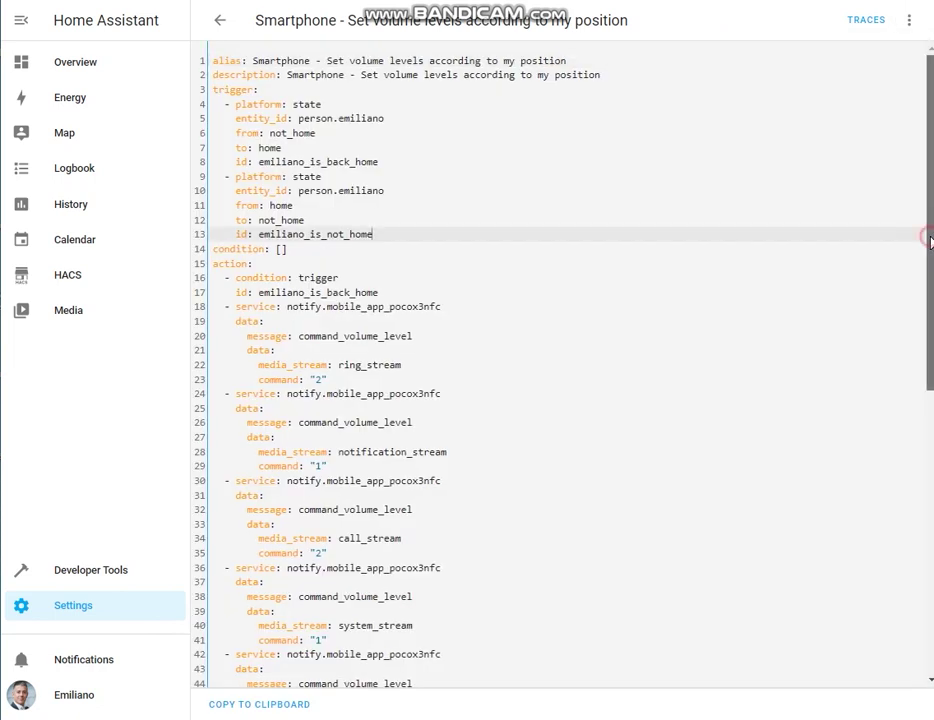
{"action": "scroll", "coordinate": [929, 242], "scroll_direction": "down", "scroll_amount": 5}
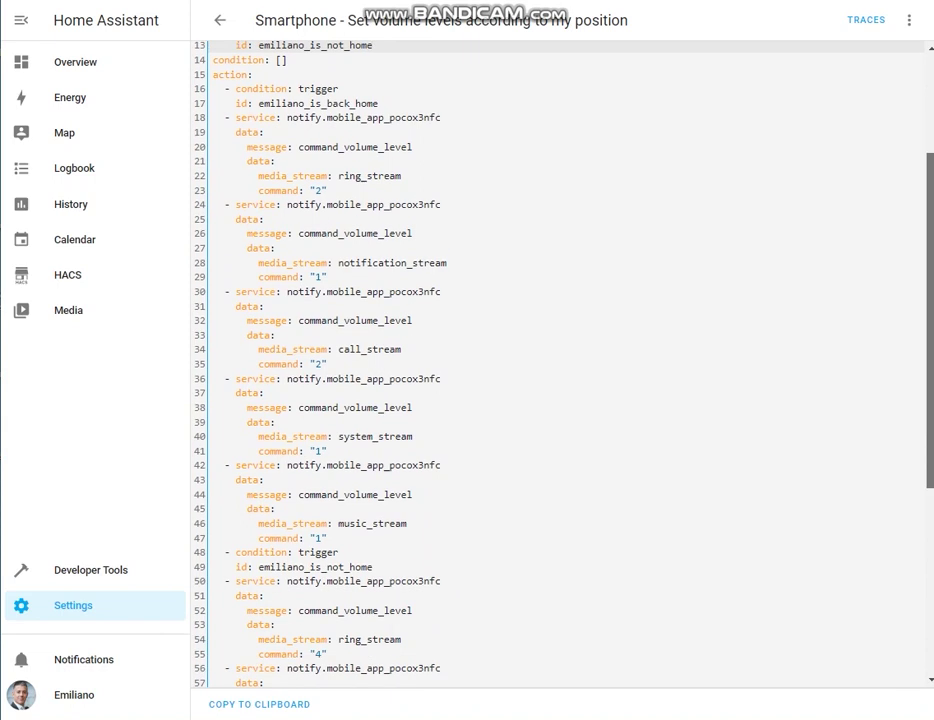
{"action": "scroll", "coordinate": [560, 360], "scroll_direction": "down", "scroll_amount": 1}
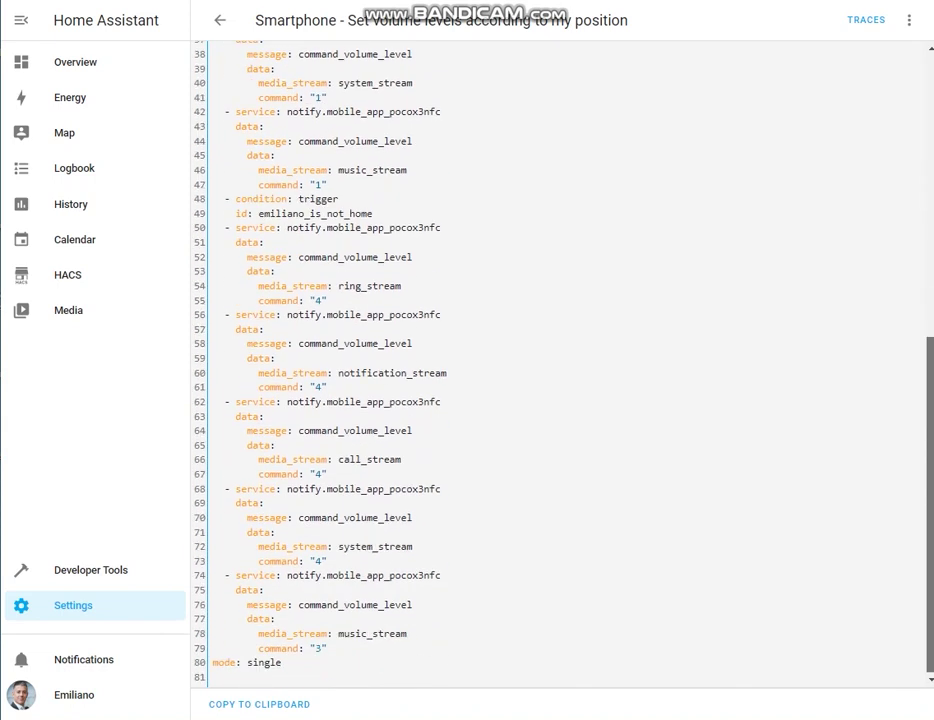